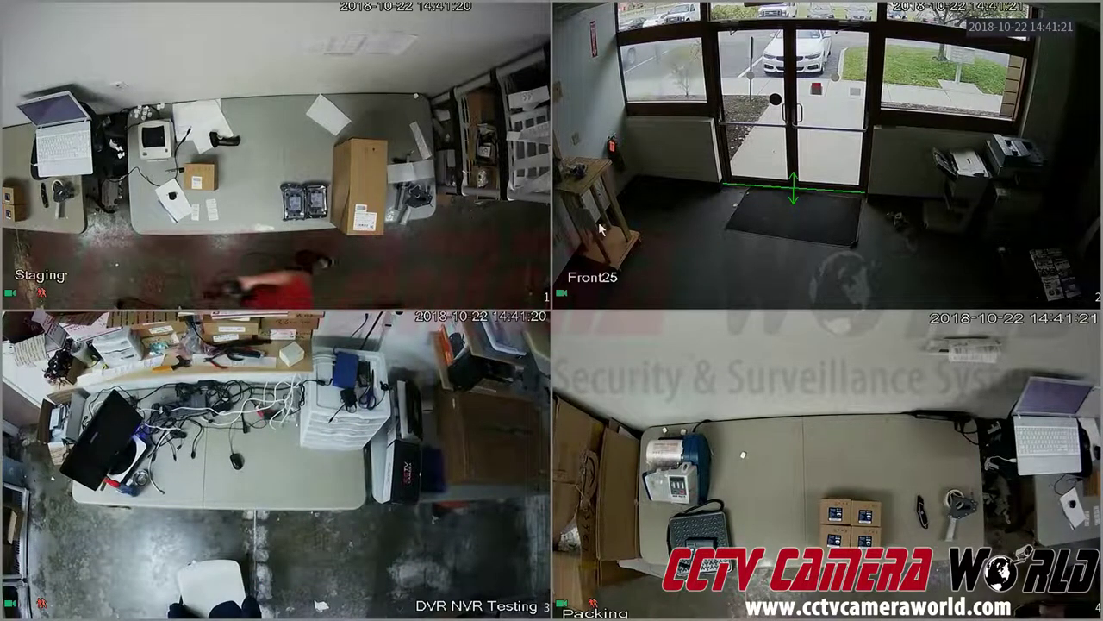
Check the manual record mode settings from the live-view menu, then close them.
right_click(601, 187)
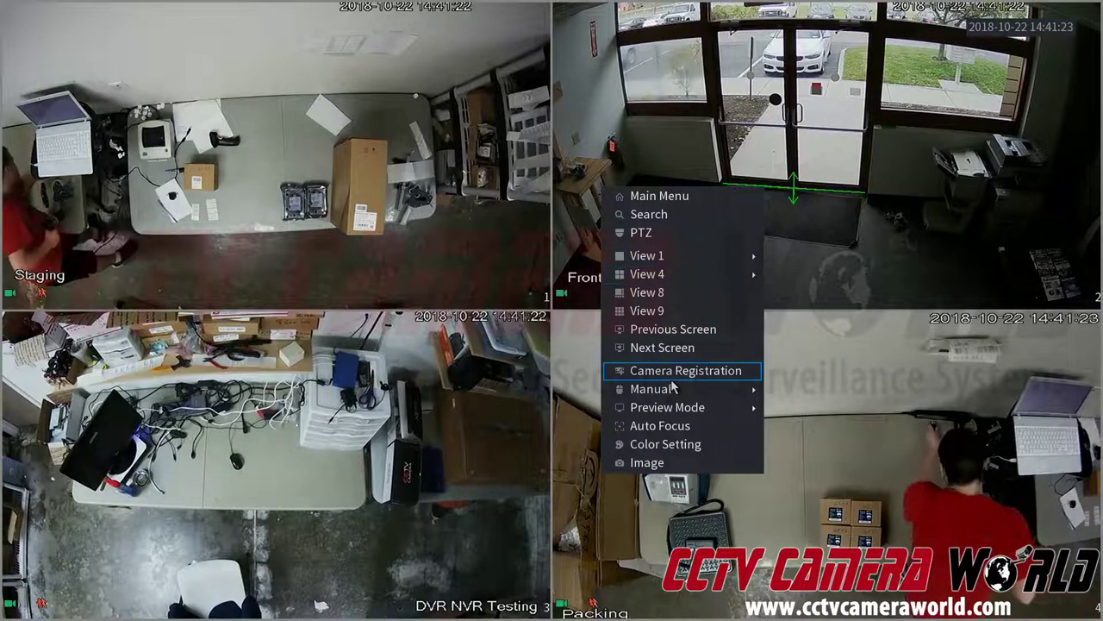
mouse_move(678, 389)
click(789, 390)
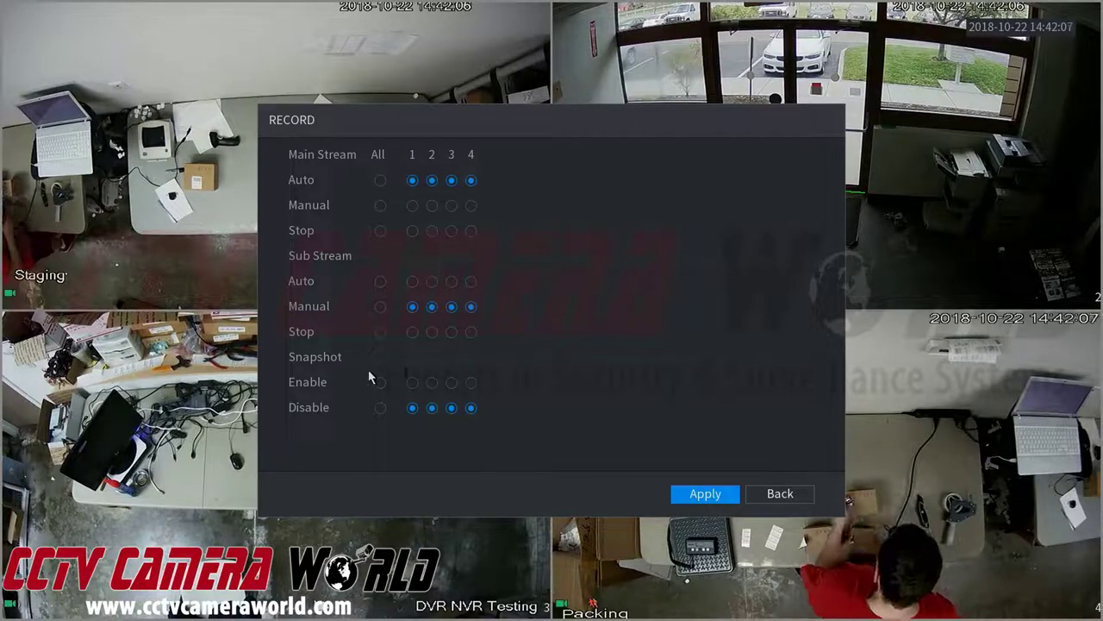
click(778, 493)
Go through Main Menu and Storage to the recording Schedule page.
right_click(541, 362)
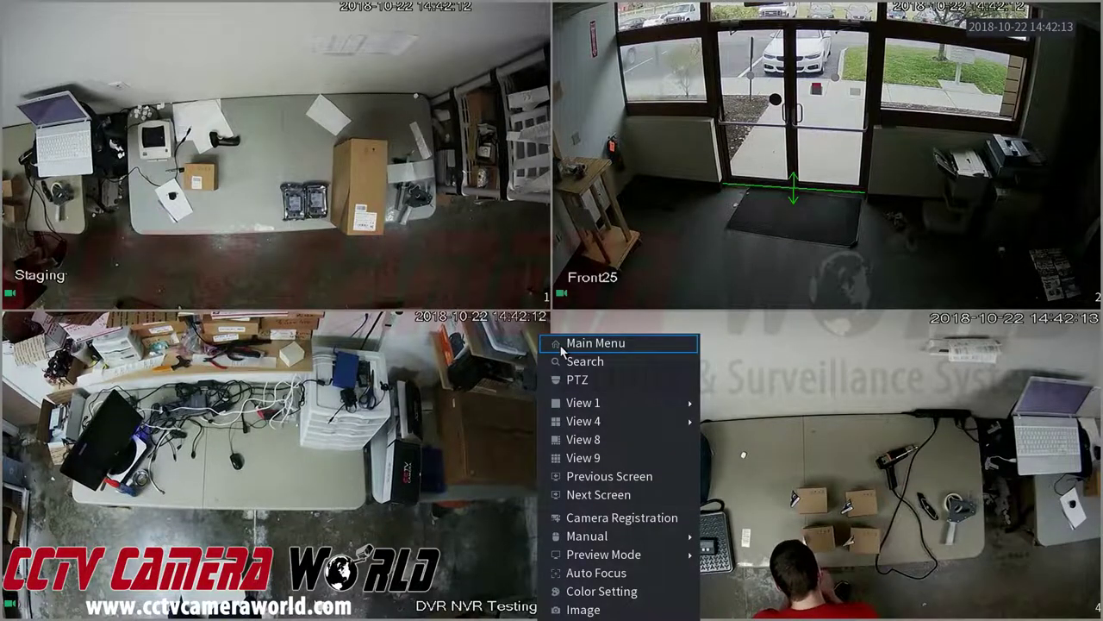
click(560, 345)
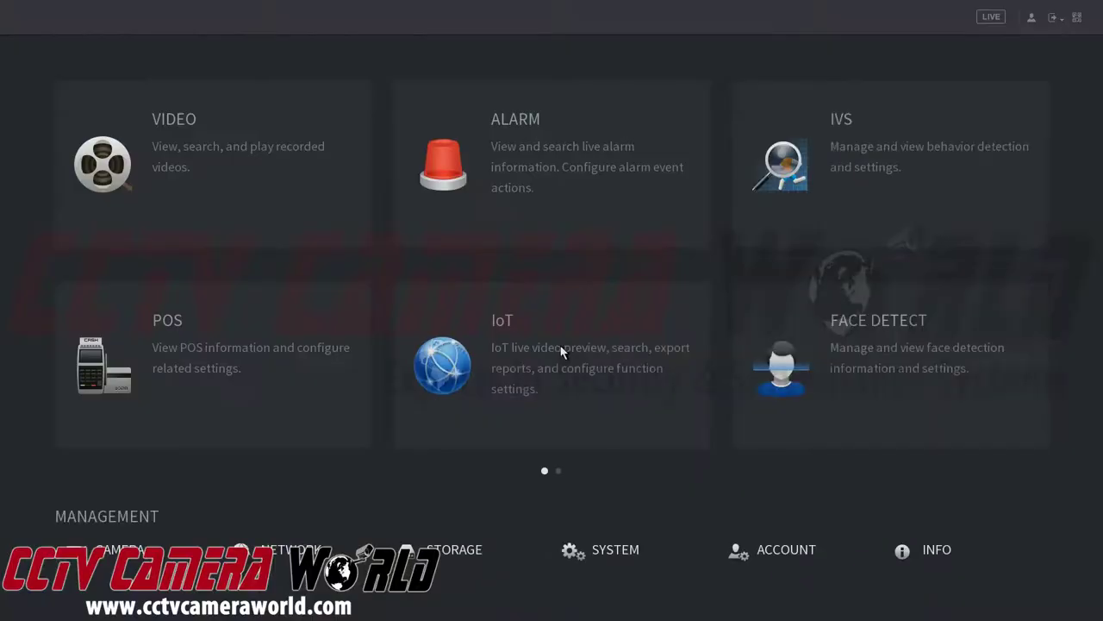
click(444, 551)
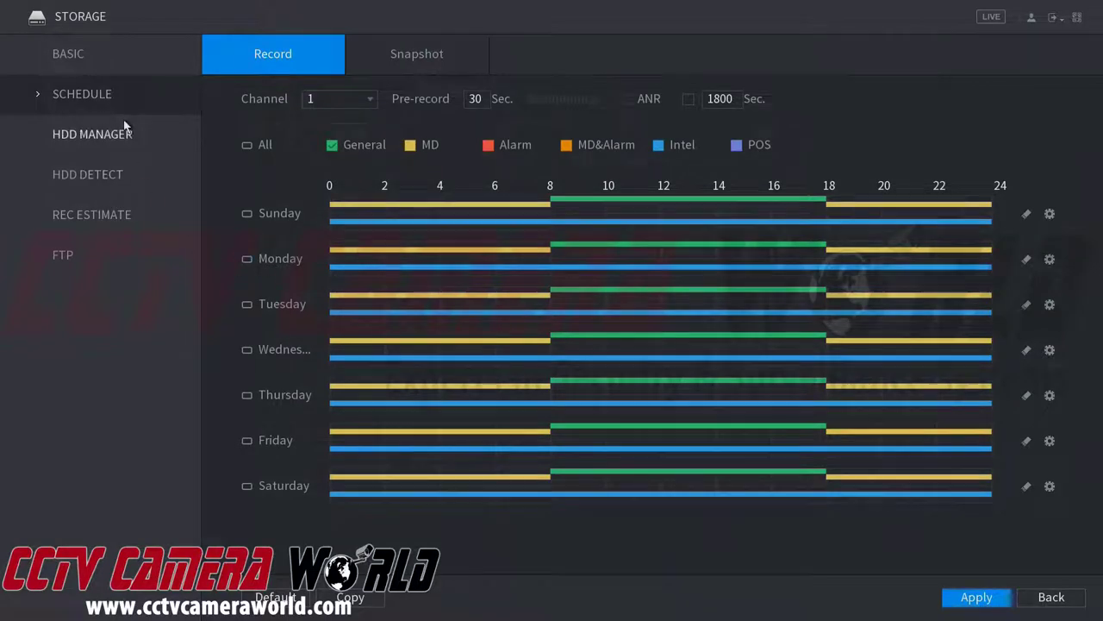
click(130, 68)
click(123, 94)
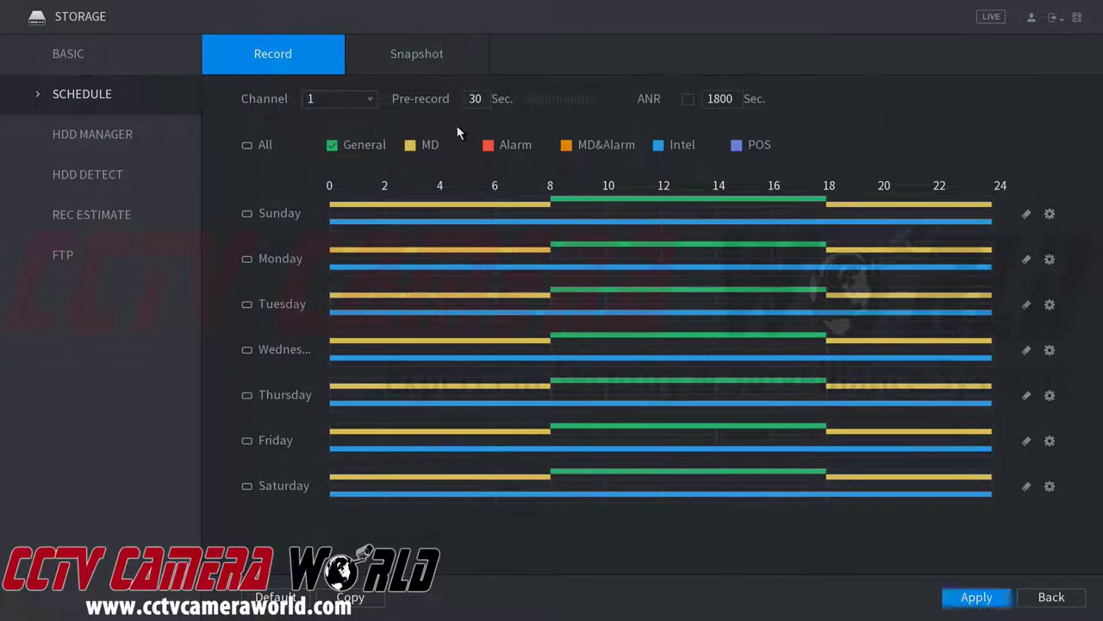
Switch the schedule's channel to 2, then to channel 3.
click(369, 101)
click(330, 118)
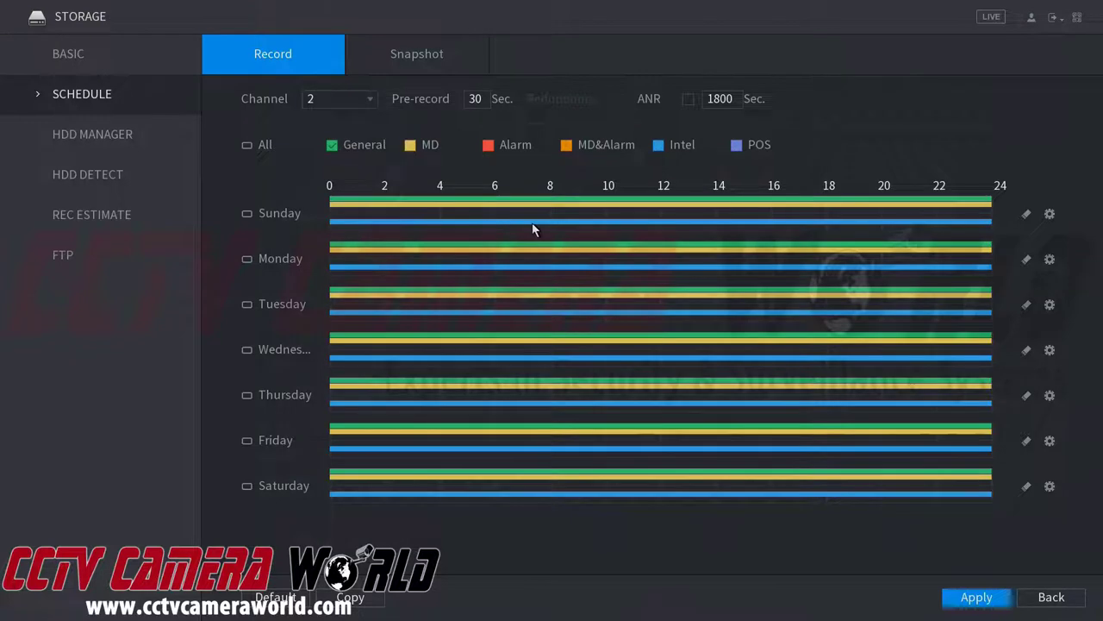
click(352, 100)
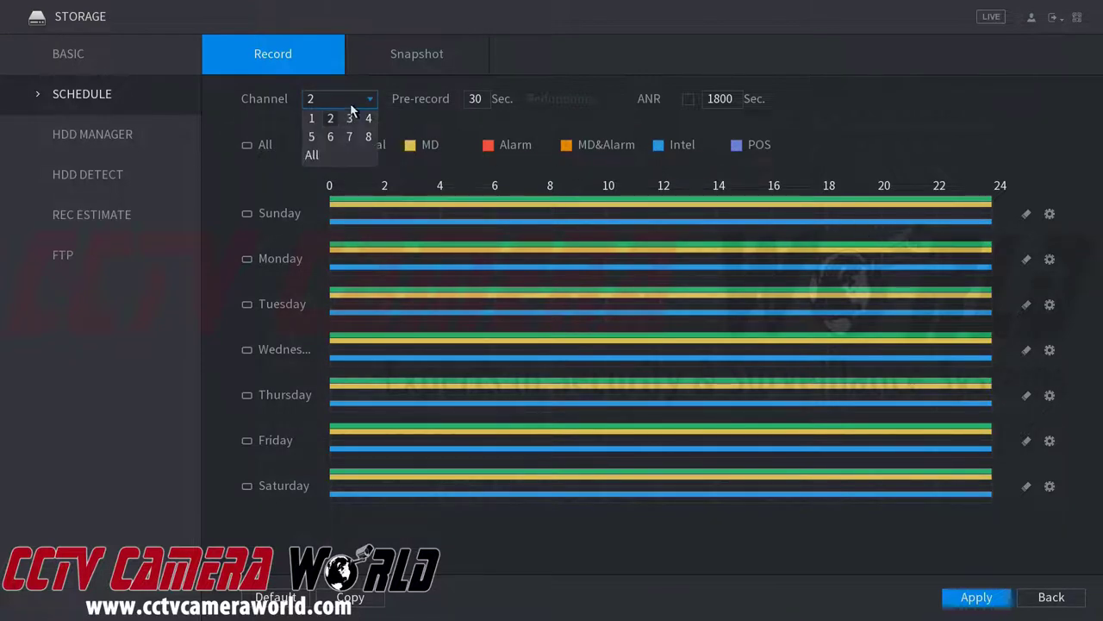
click(344, 116)
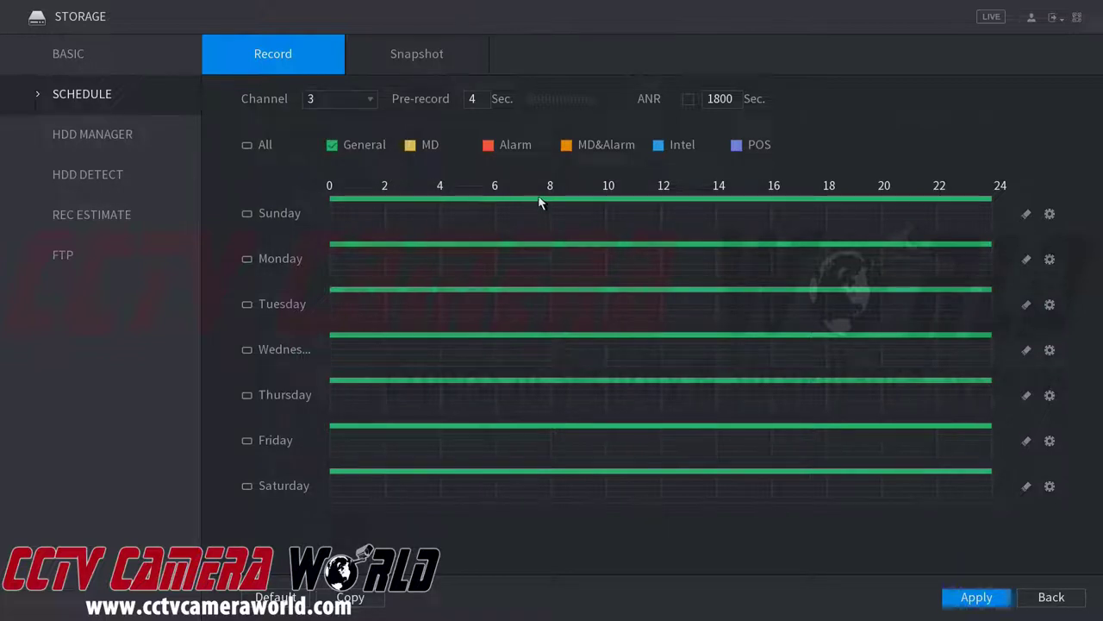
Redraw Sunday's schedule as General 8–18, motion 0–8 and Intel all day.
mouse_move(552, 200)
mouse_down()
mouse_move(588, 199)
mouse_move(517, 201)
mouse_up()
click(1026, 214)
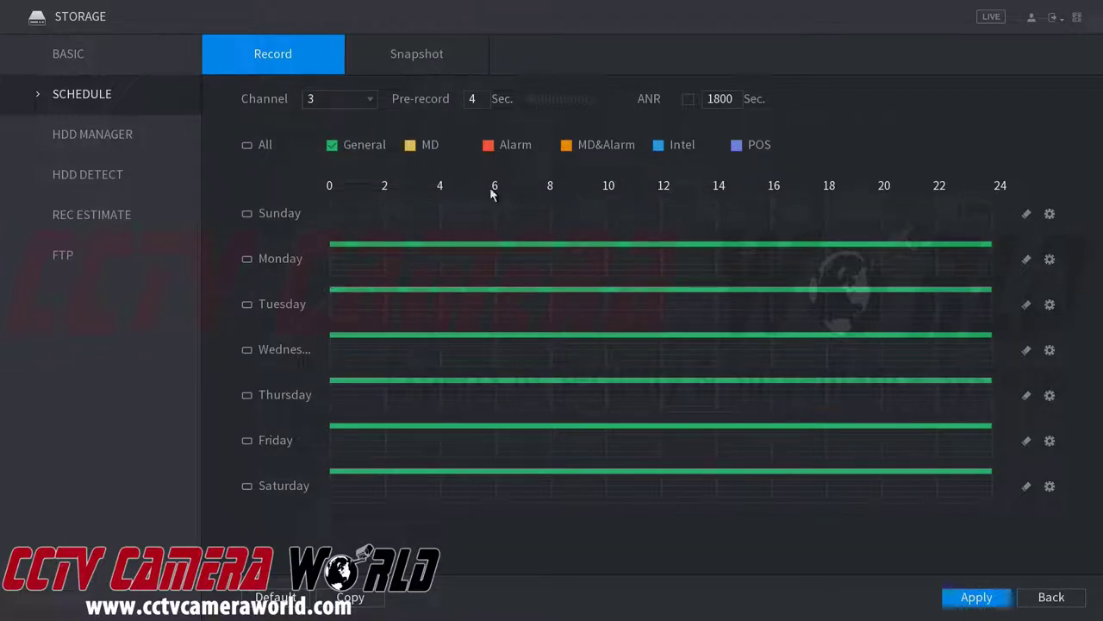
drag(552, 200, 817, 203)
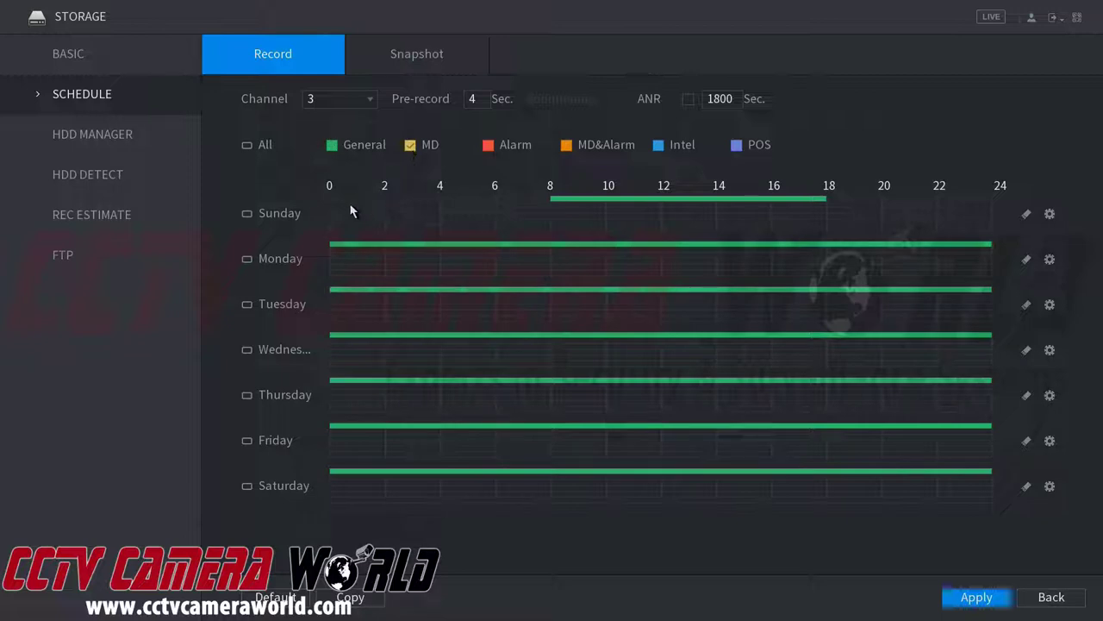
drag(342, 205, 527, 209)
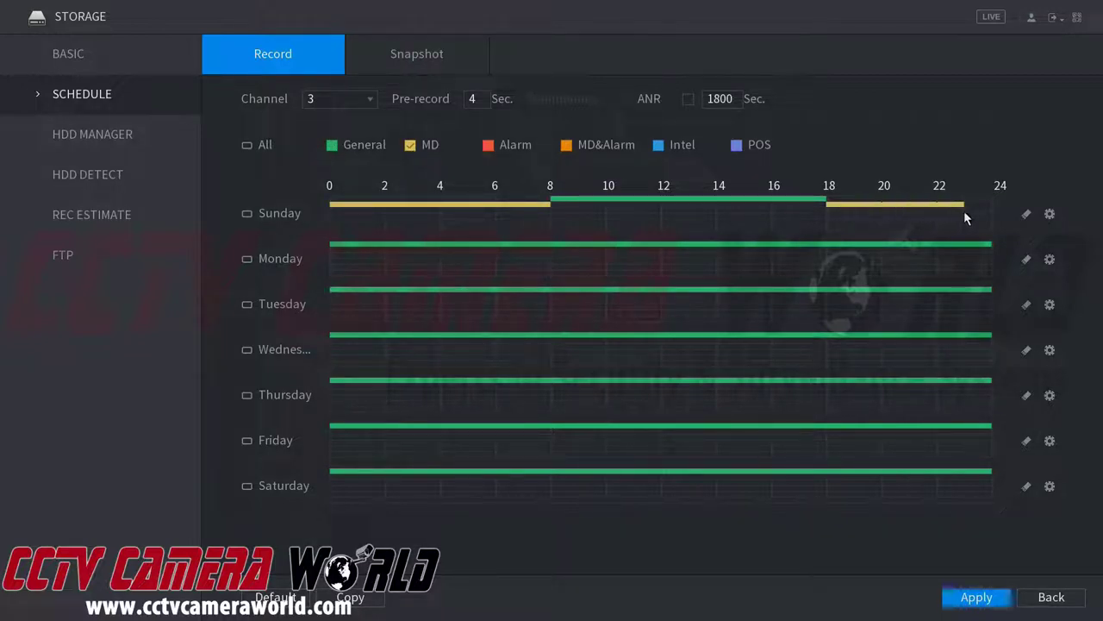
click(659, 145)
drag(337, 221, 901, 225)
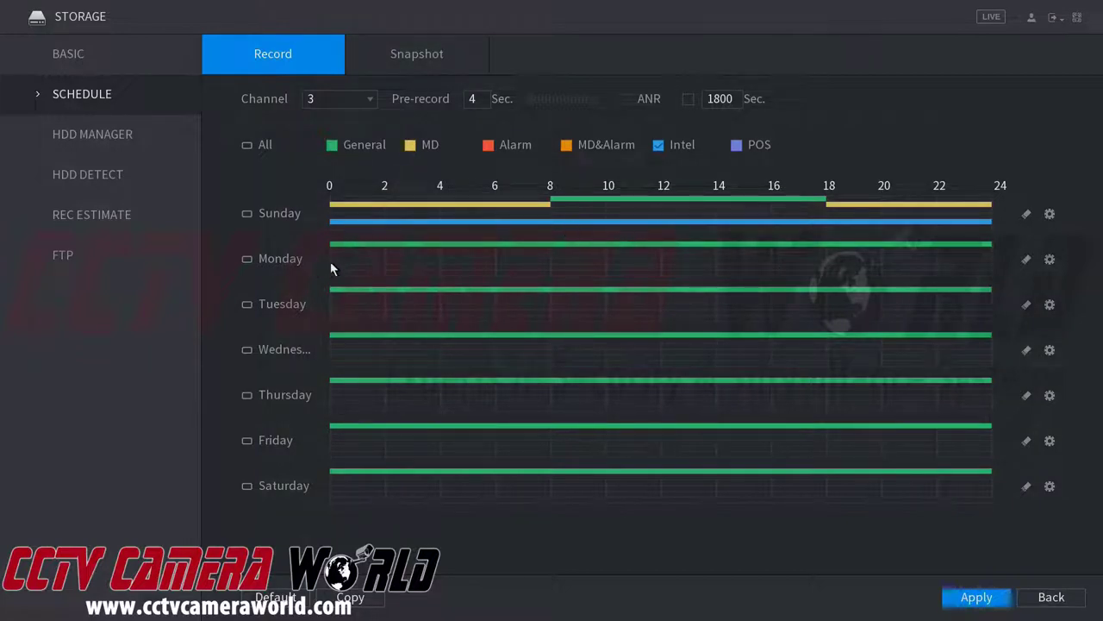
Link all days and give Monday–Saturday Intel all day, motion 0–8, and General only 8–18.
click(243, 145)
mouse_move(337, 261)
mouse_down()
mouse_move(800, 285)
mouse_move(845, 273)
mouse_move(966, 284)
mouse_move(971, 269)
mouse_up()
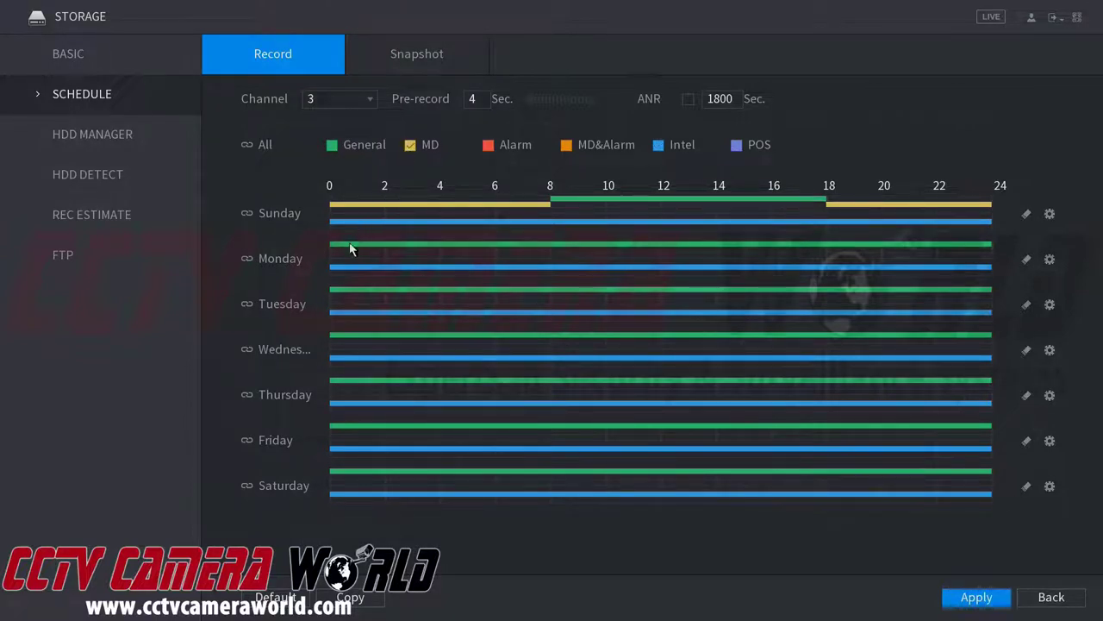
drag(340, 261, 542, 269)
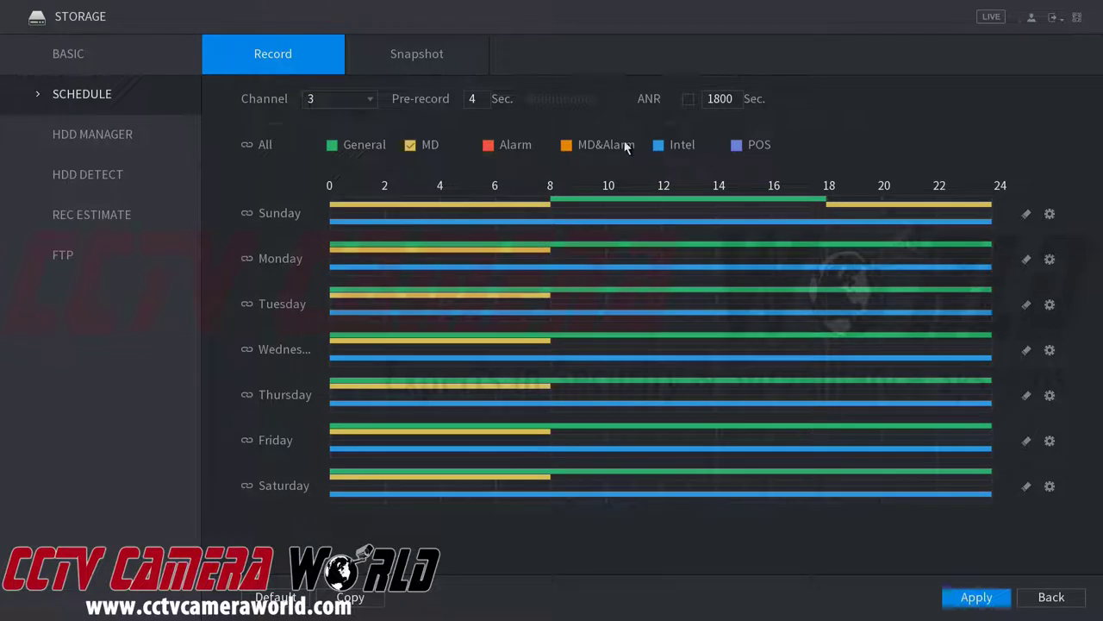
click(332, 145)
drag(552, 256, 801, 267)
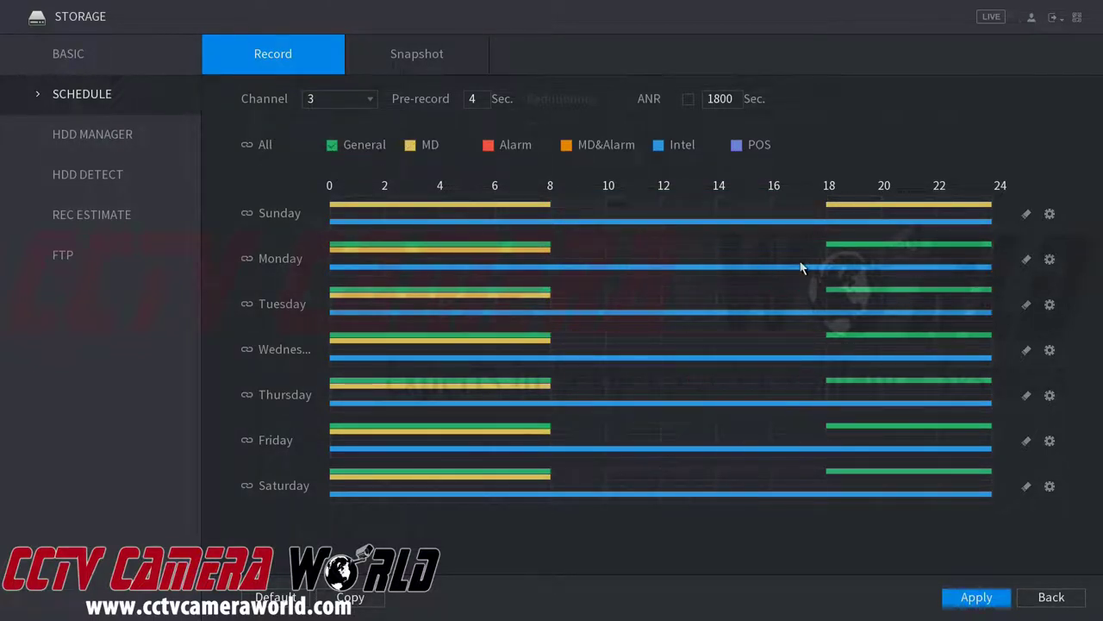
drag(544, 248, 345, 251)
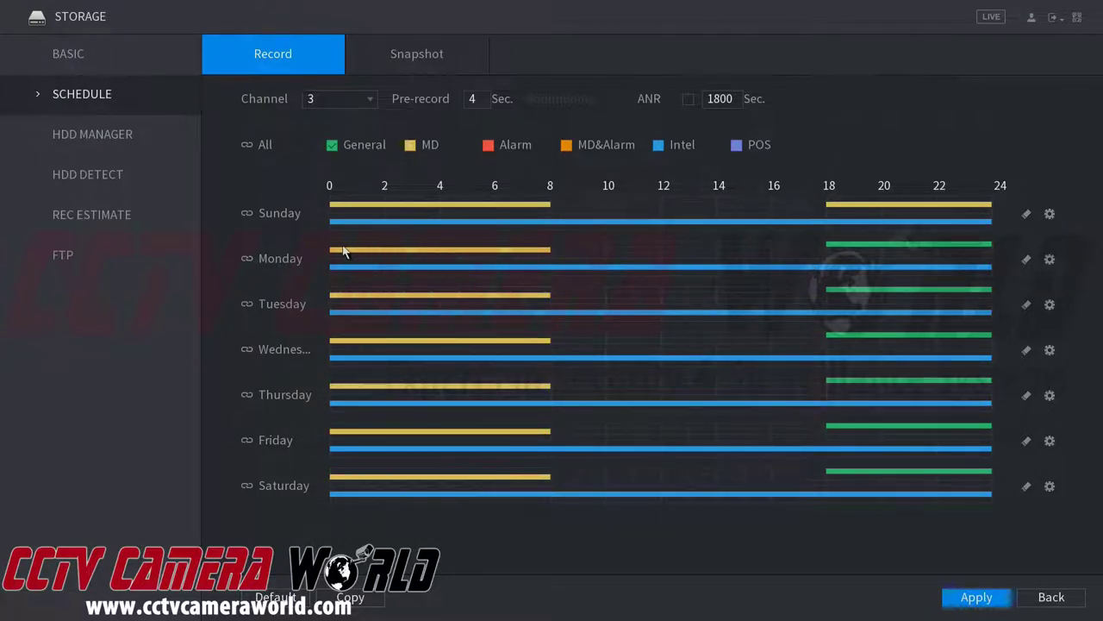
drag(823, 253, 996, 258)
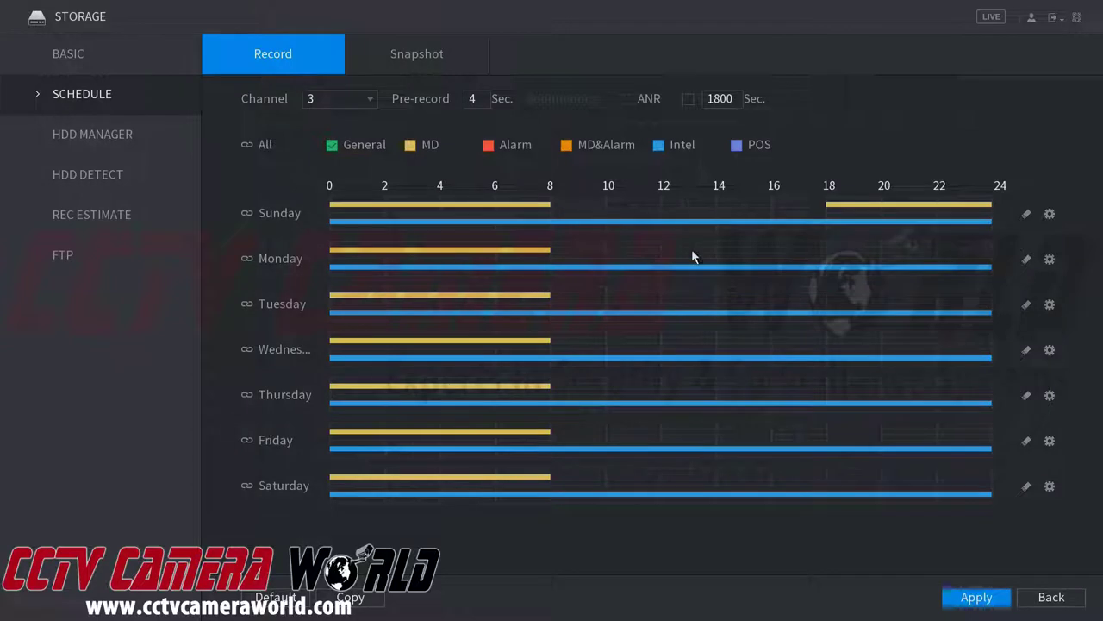
drag(549, 247, 824, 250)
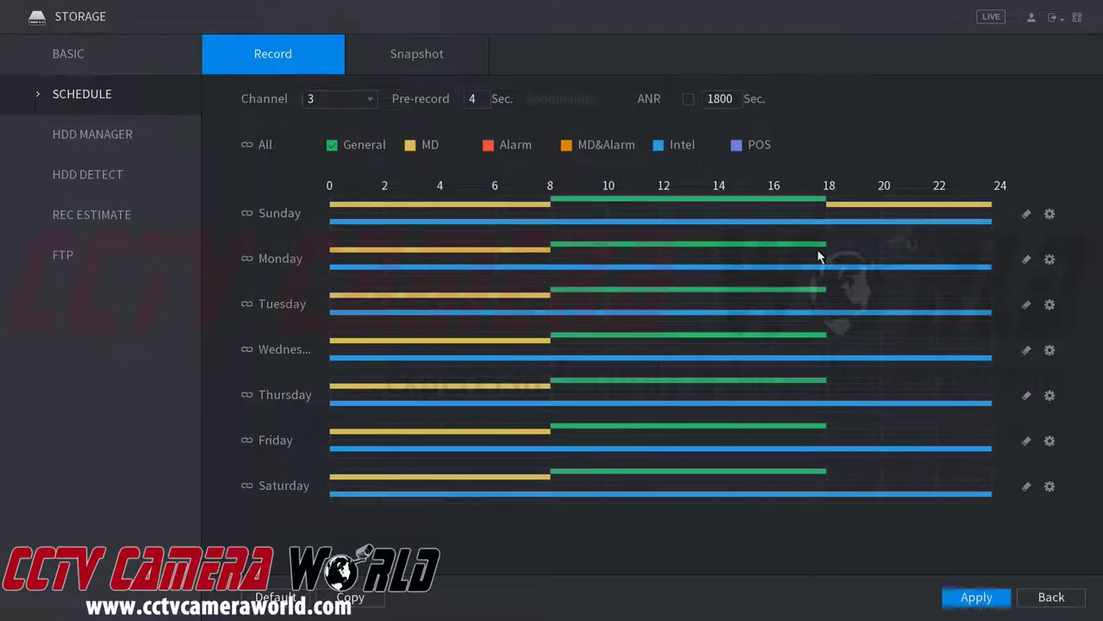
click(1049, 214)
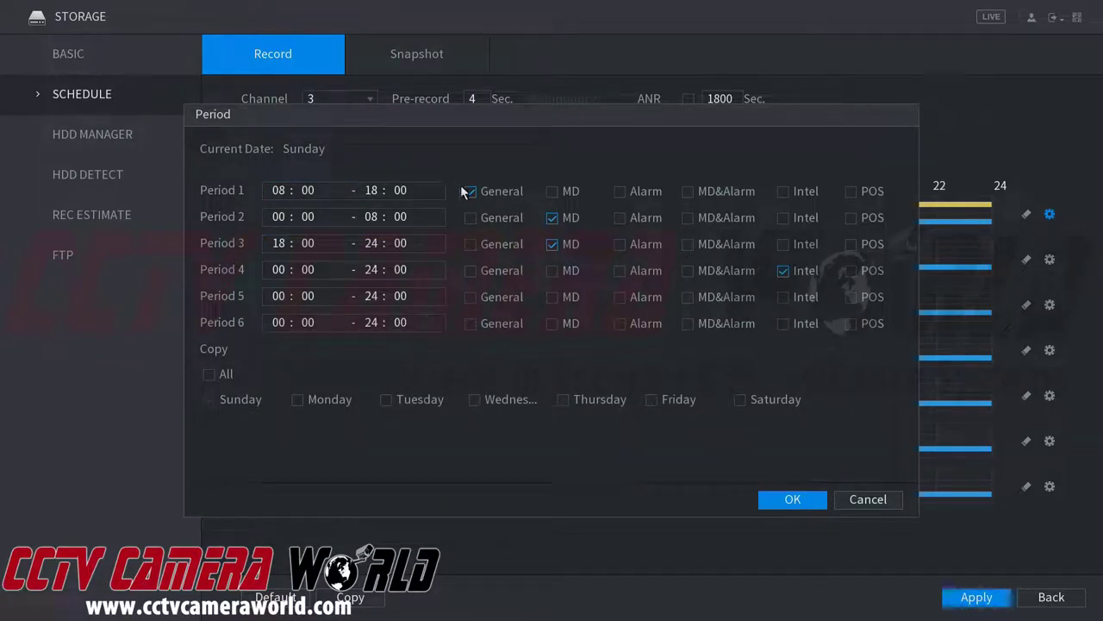
Copy Sunday's periods to all days with MD unticked for periods 2 and 3.
click(210, 374)
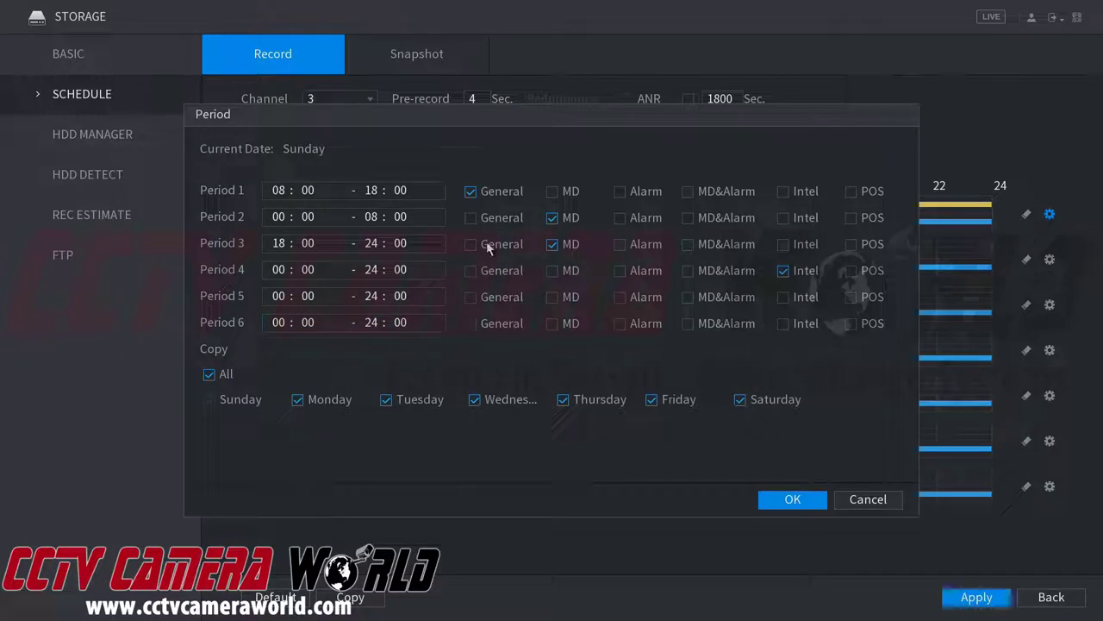
click(552, 217)
click(552, 245)
click(806, 498)
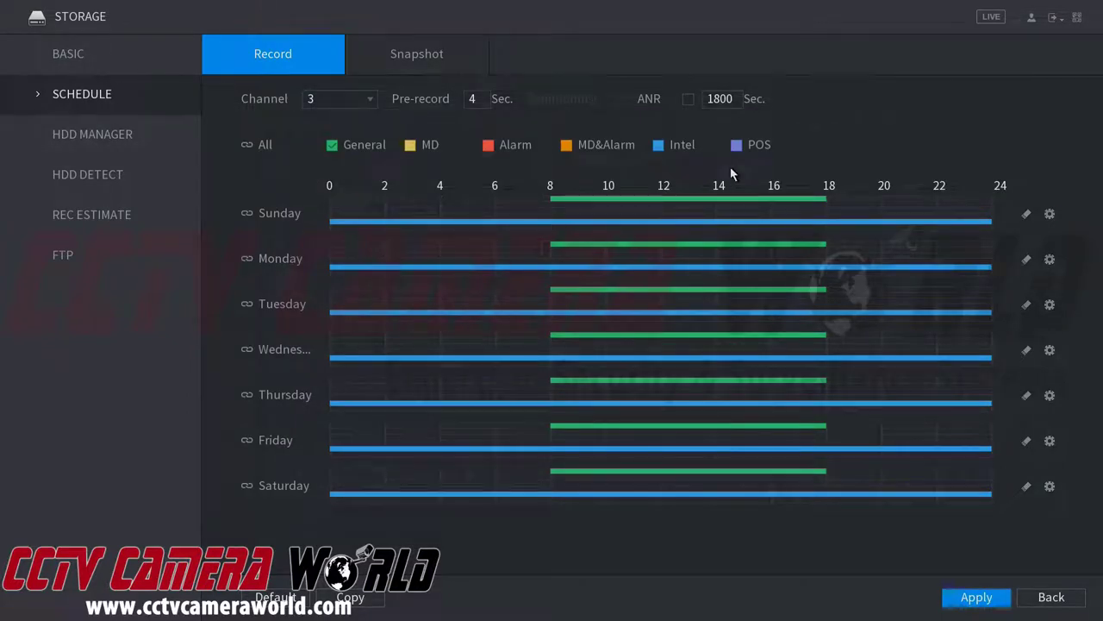
click(488, 100)
Enter a 30-second pre-record for channel 3 and apply, bringing up the Snapshot schedule.
click(506, 99)
click(511, 159)
click(511, 117)
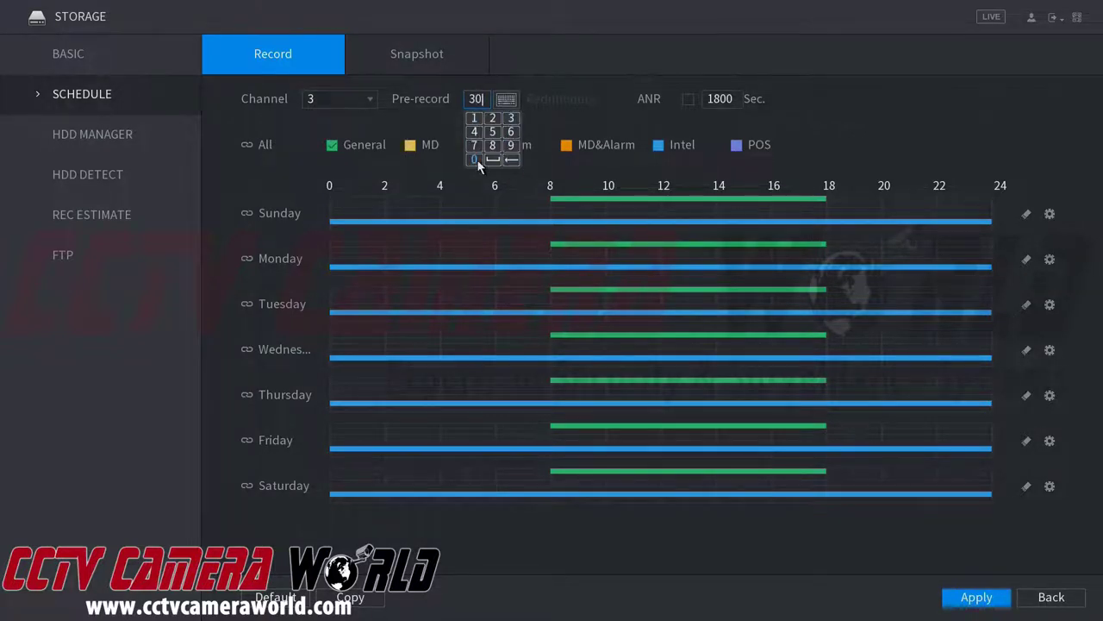
click(475, 160)
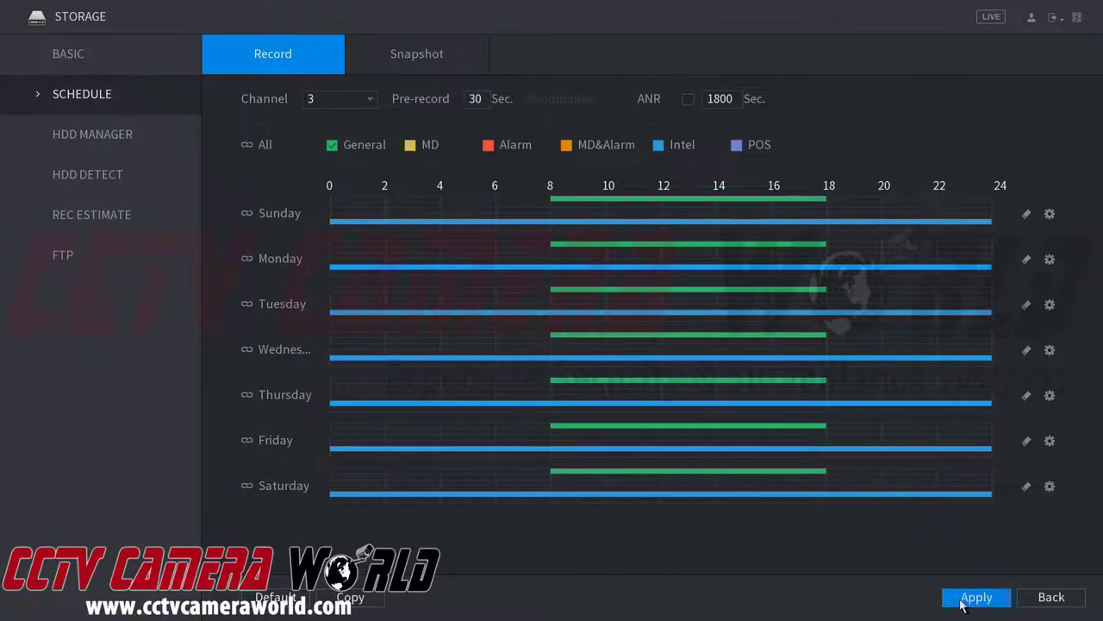
click(423, 50)
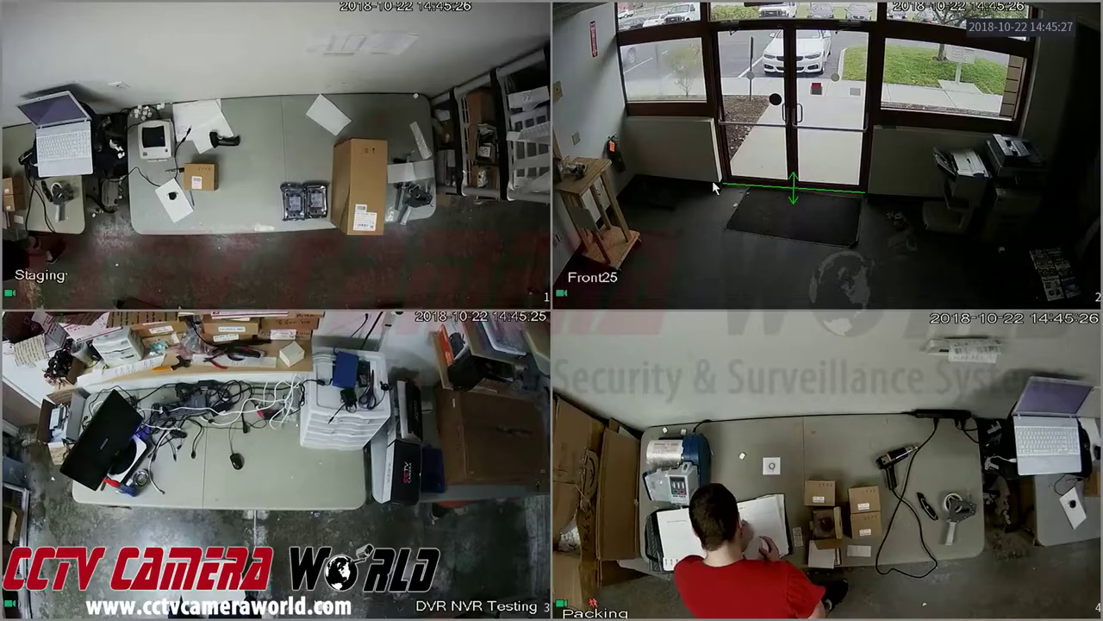
Exit Storage to the four-camera live view and reopen the Main Menu.
right_click(716, 184)
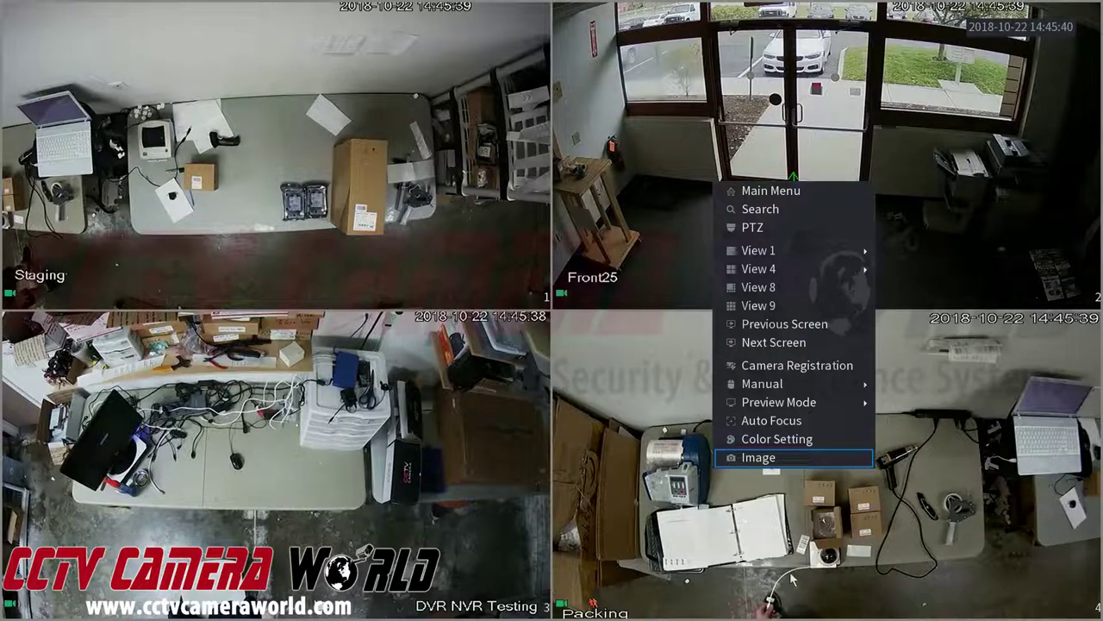
right_click(759, 457)
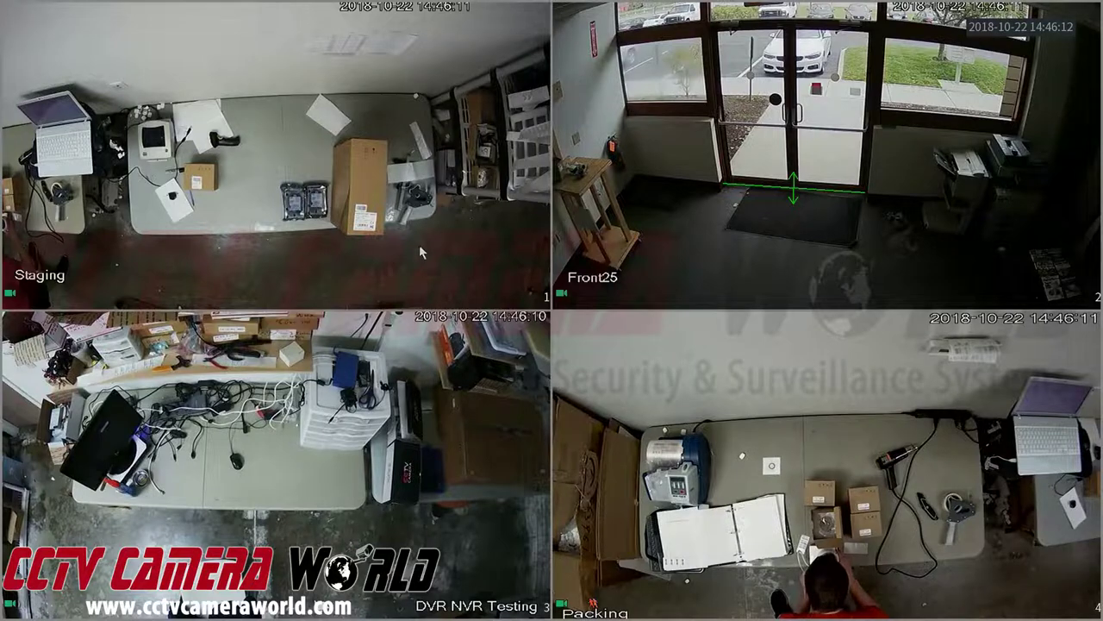
right_click(447, 208)
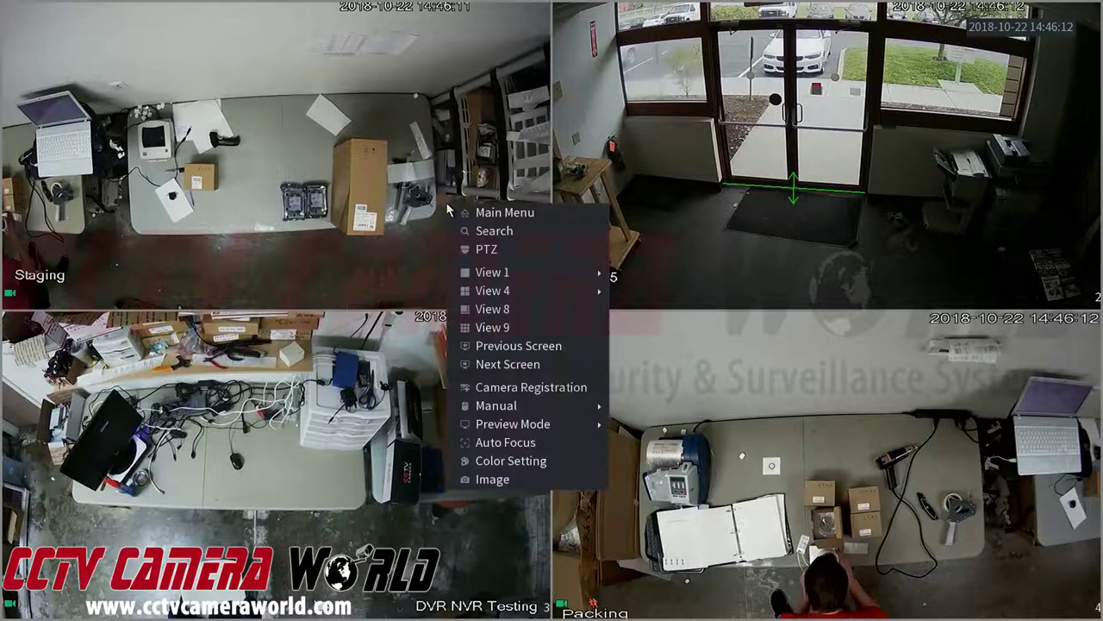
click(514, 213)
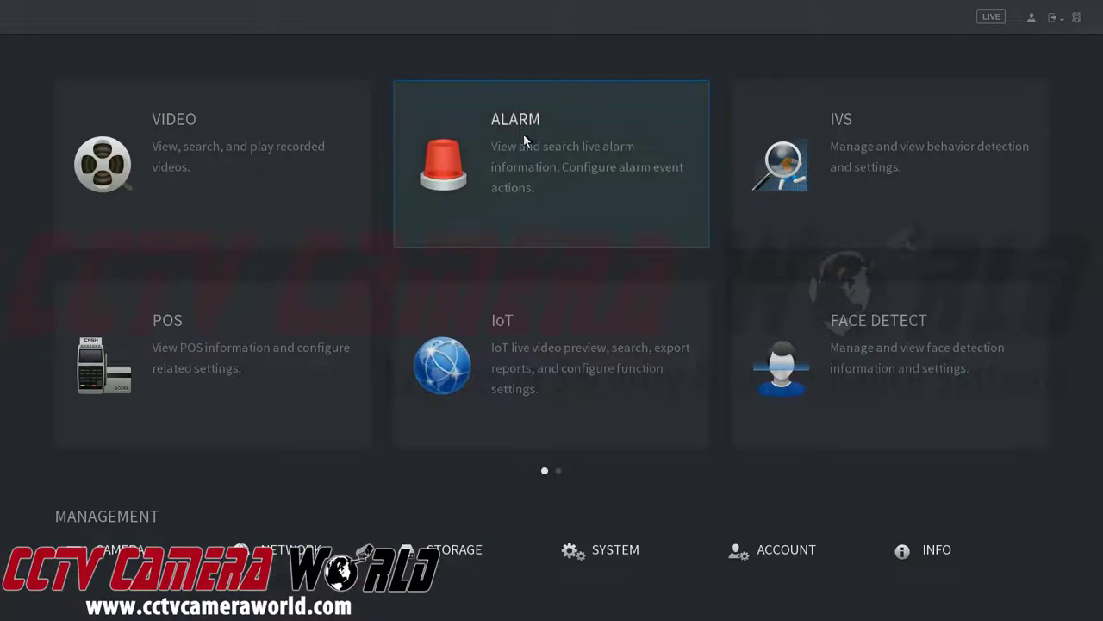
In Alarm motion detection, select channel 2 and switch Enable MD on.
click(522, 134)
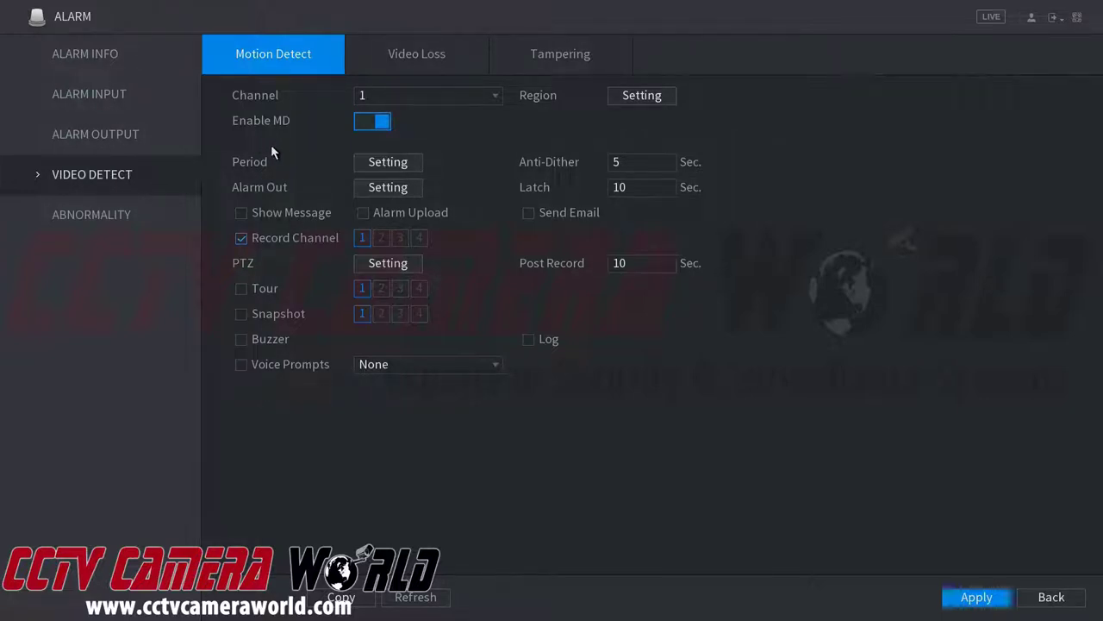
click(379, 96)
click(407, 114)
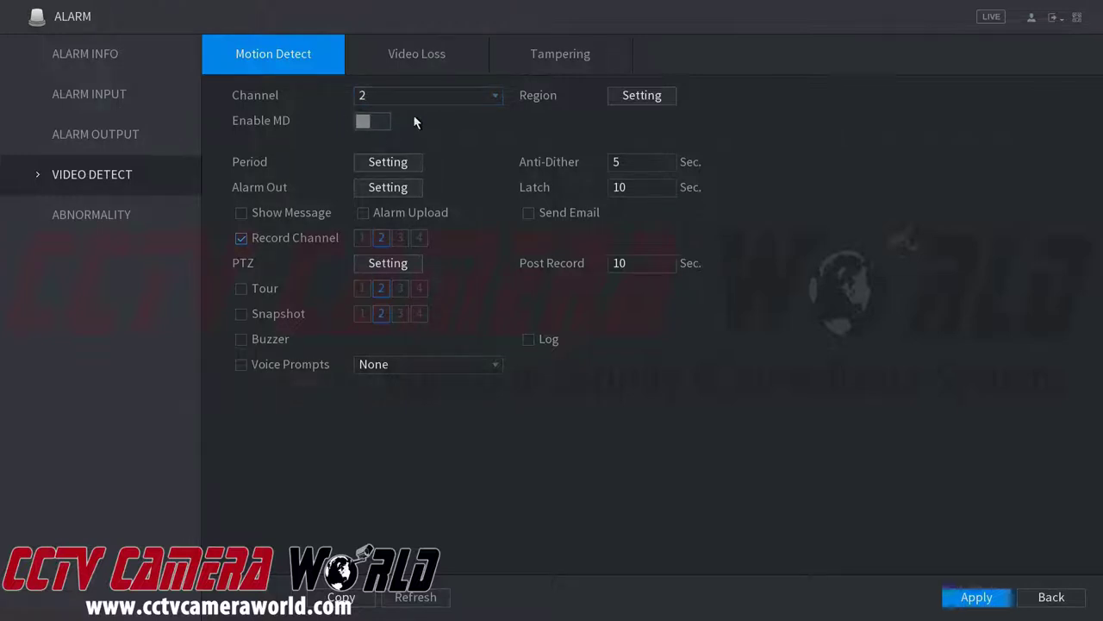
click(383, 127)
Review channels 3, 4 and 1, viewing channel 1's 0–24 period schedule unchanged.
click(417, 95)
click(448, 115)
click(457, 96)
click(495, 117)
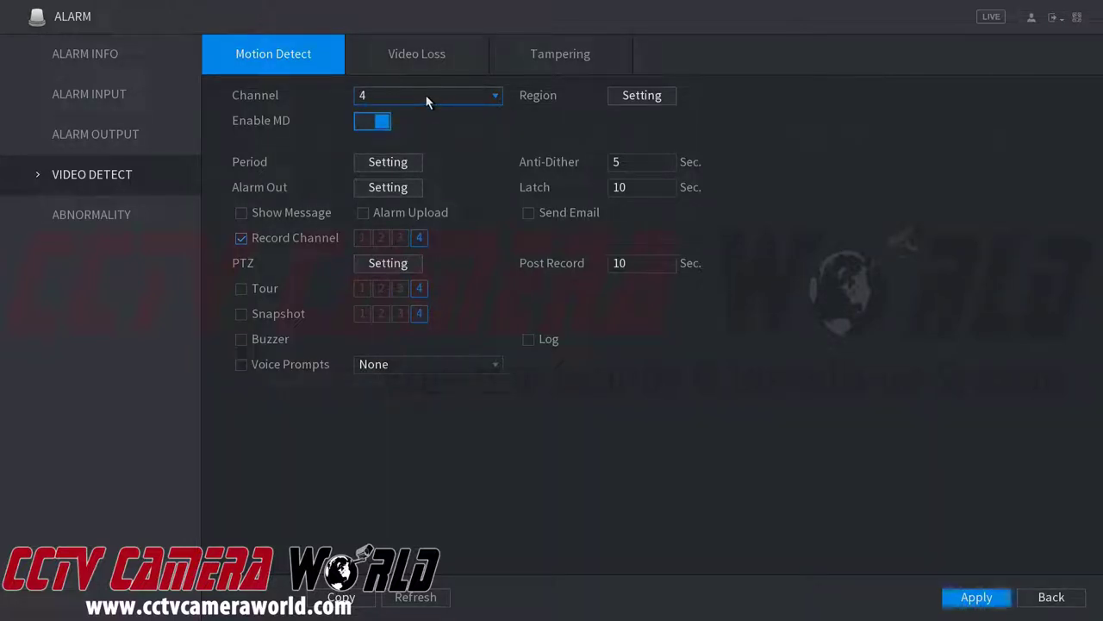
click(425, 94)
click(372, 116)
click(388, 162)
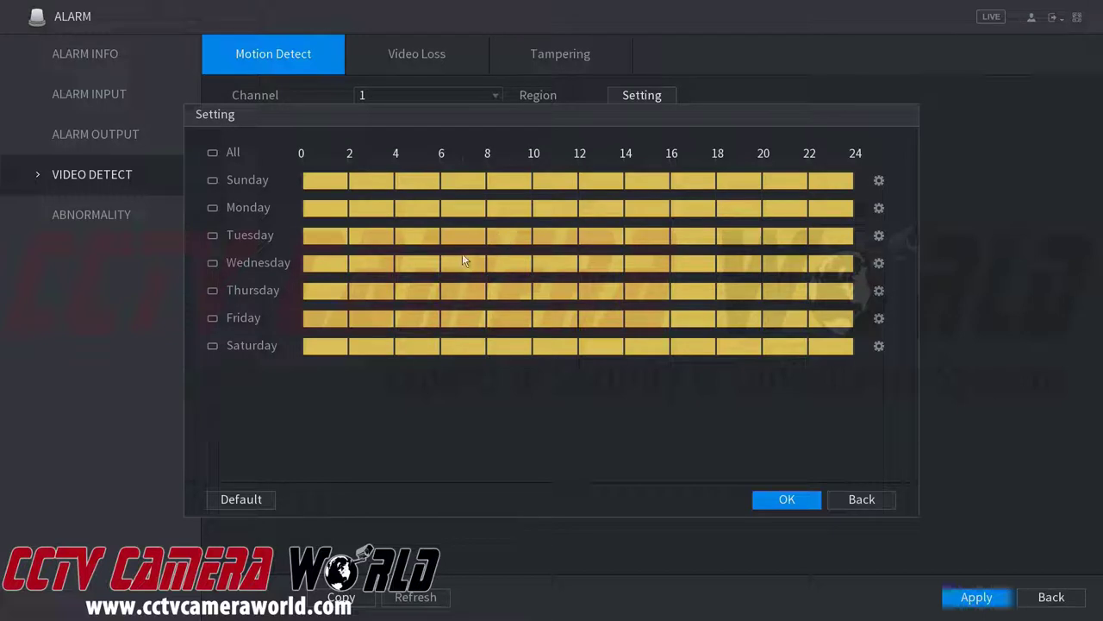
click(862, 500)
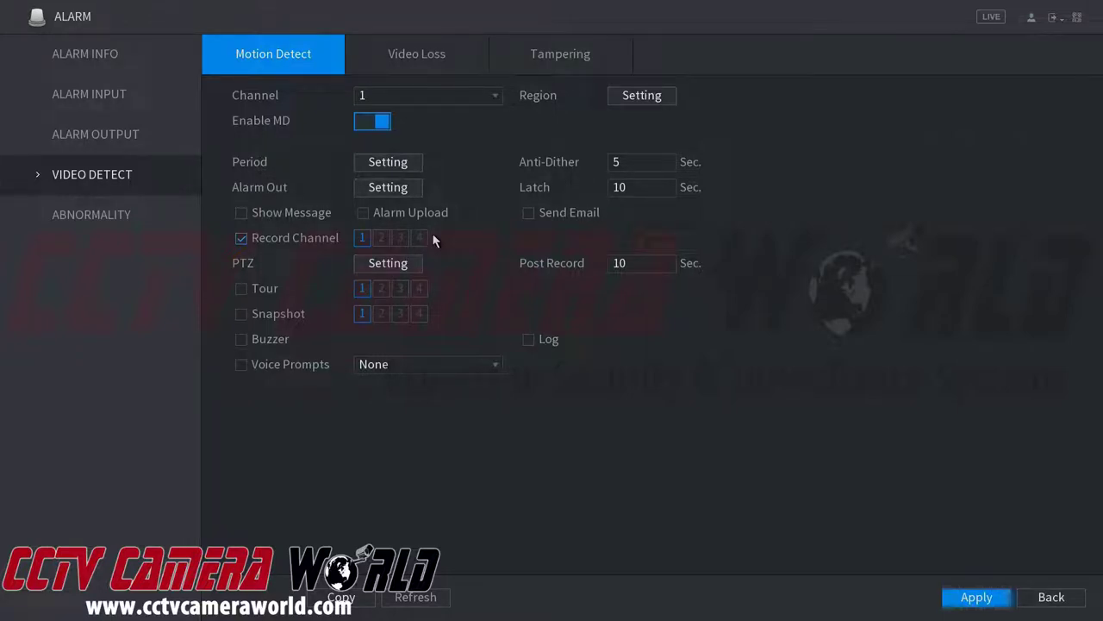
click(388, 188)
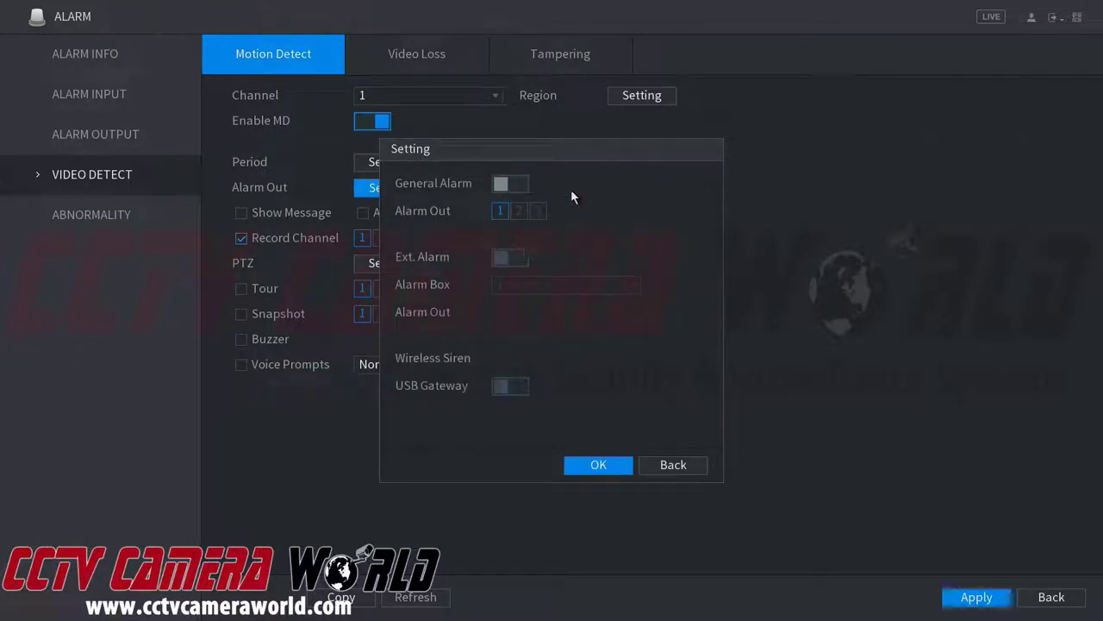
click(670, 464)
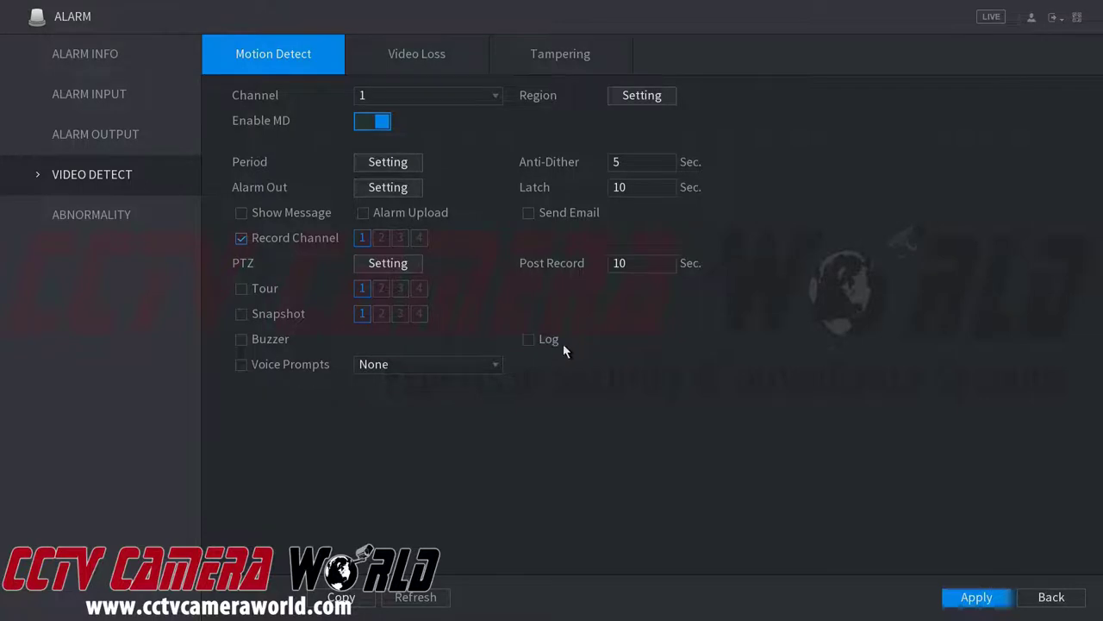
click(633, 266)
click(445, 57)
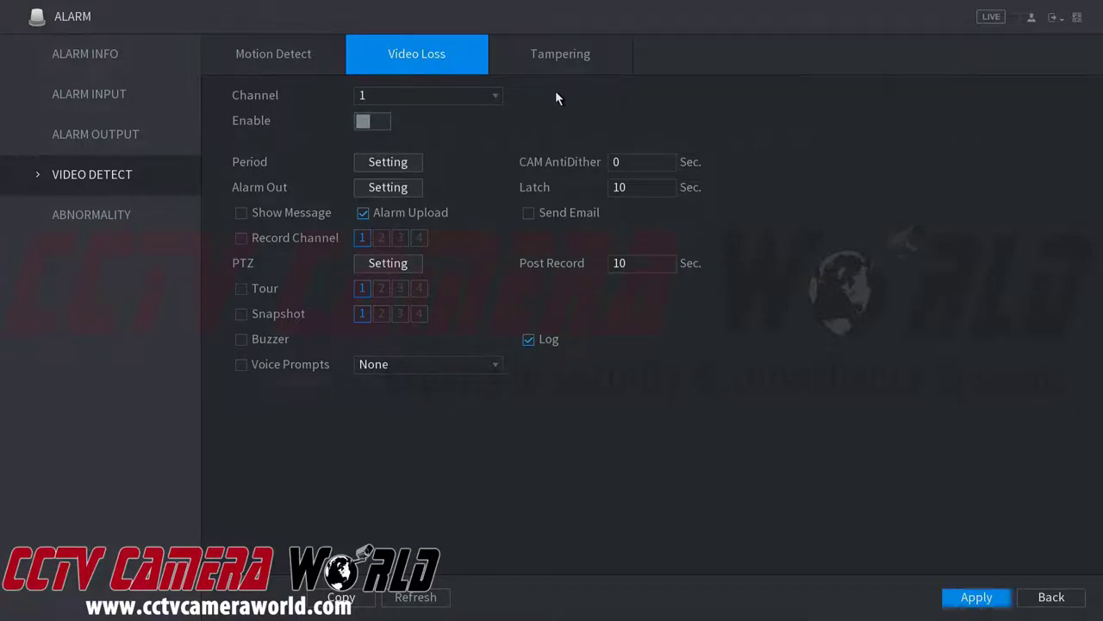
click(552, 57)
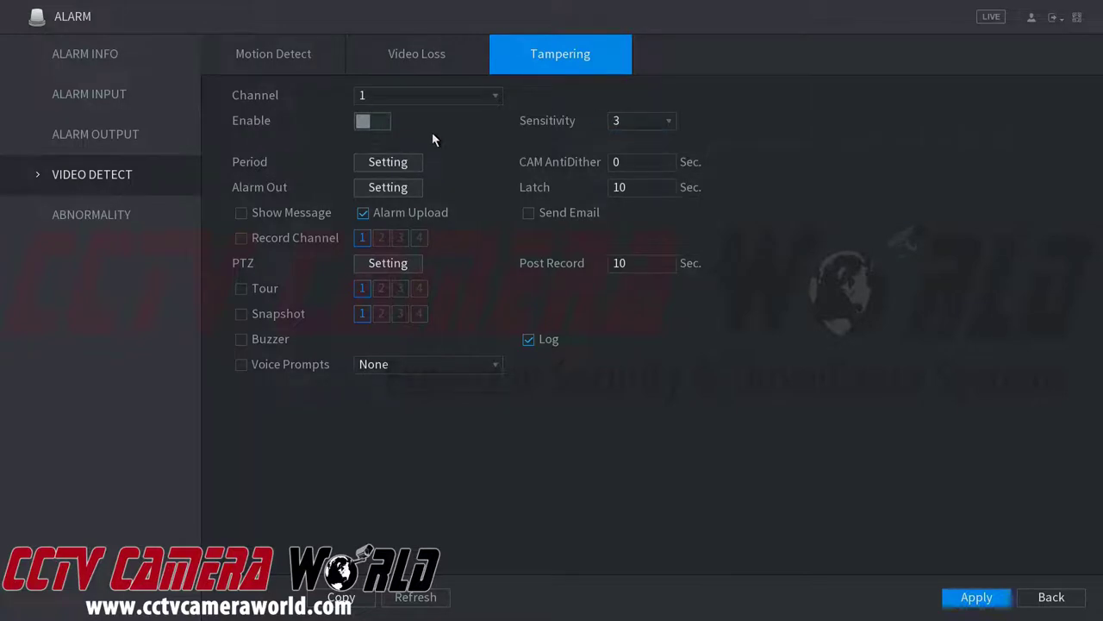
click(329, 56)
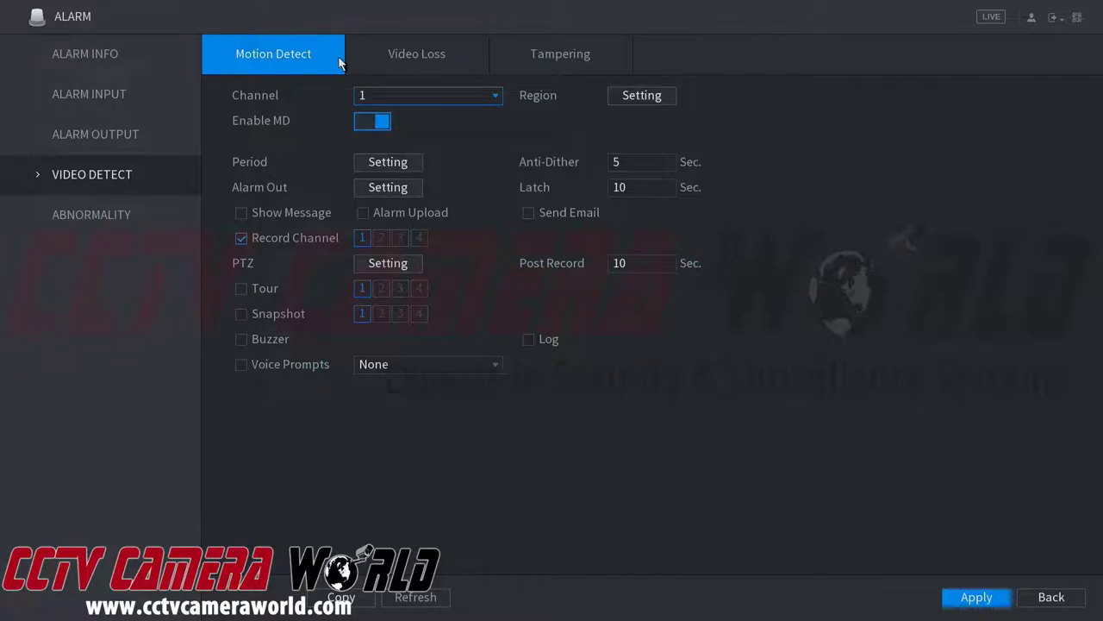
Review channel 1's motion region grid, then switch to channel 2.
click(639, 98)
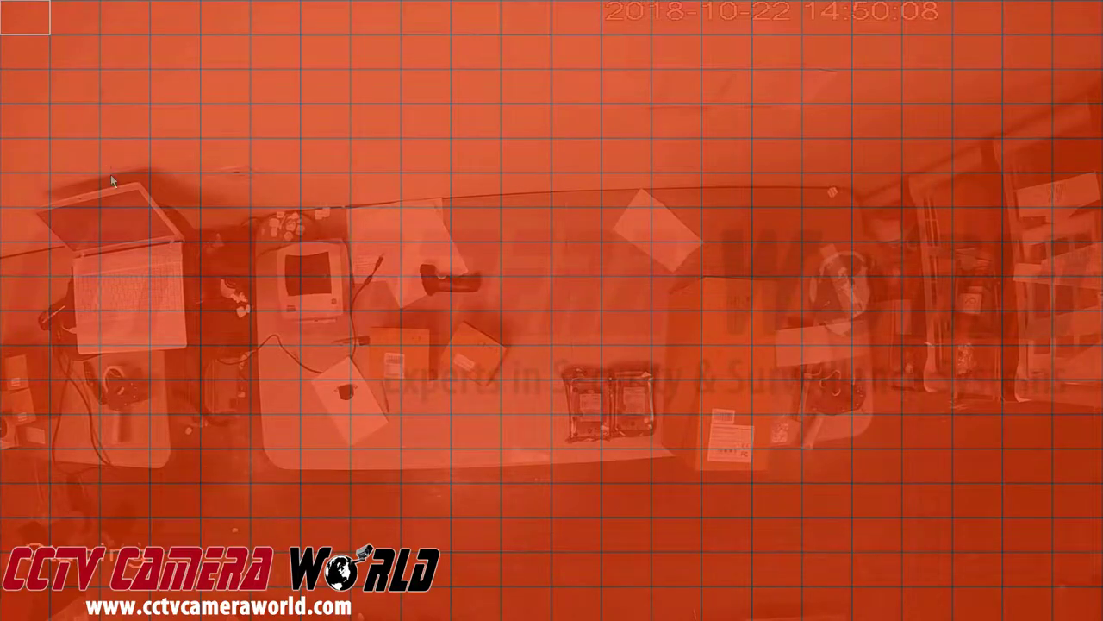
right_click(518, 255)
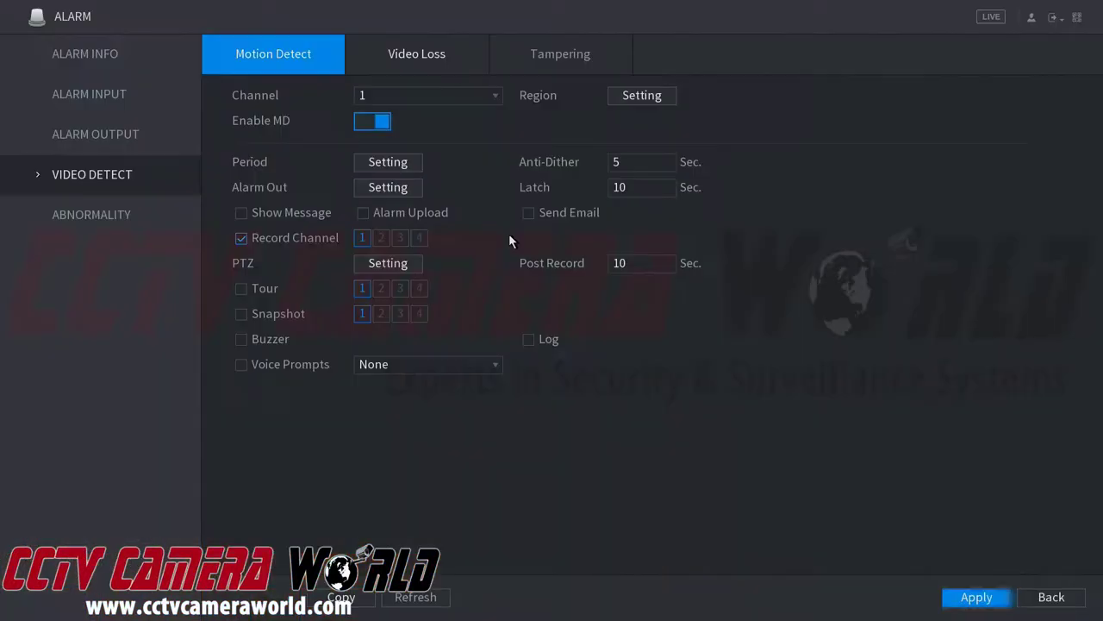
click(424, 96)
click(411, 116)
Paint channel 2's motion regions over the top-left window area and the top-right corner.
click(641, 96)
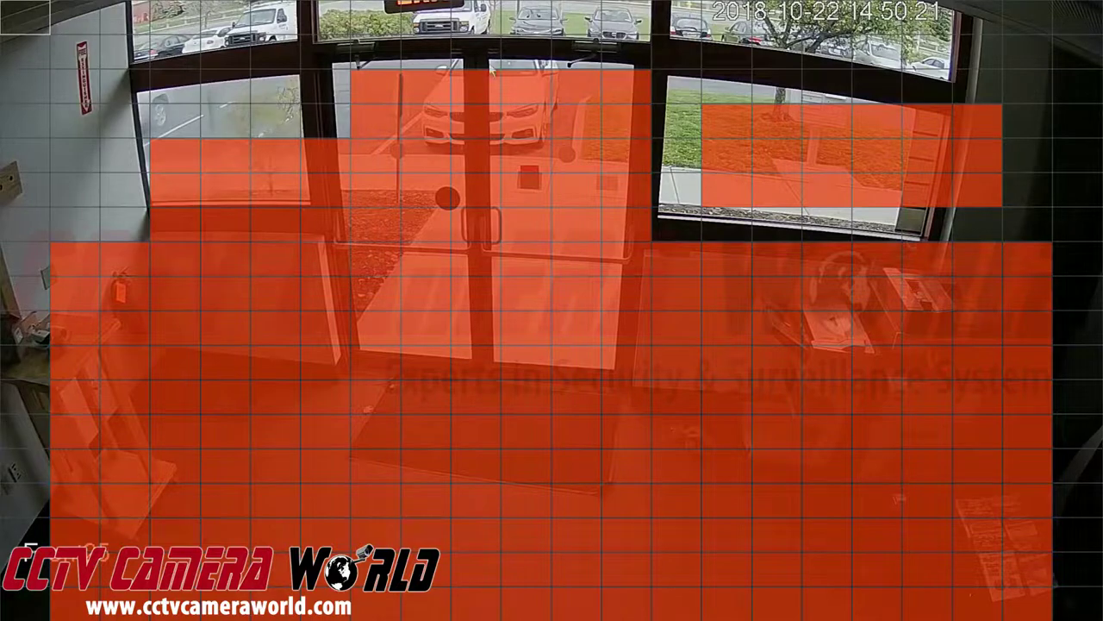
mouse_move(119, 49)
mouse_down()
mouse_move(176, 55)
mouse_move(280, 101)
mouse_up()
drag(104, 36, 347, 136)
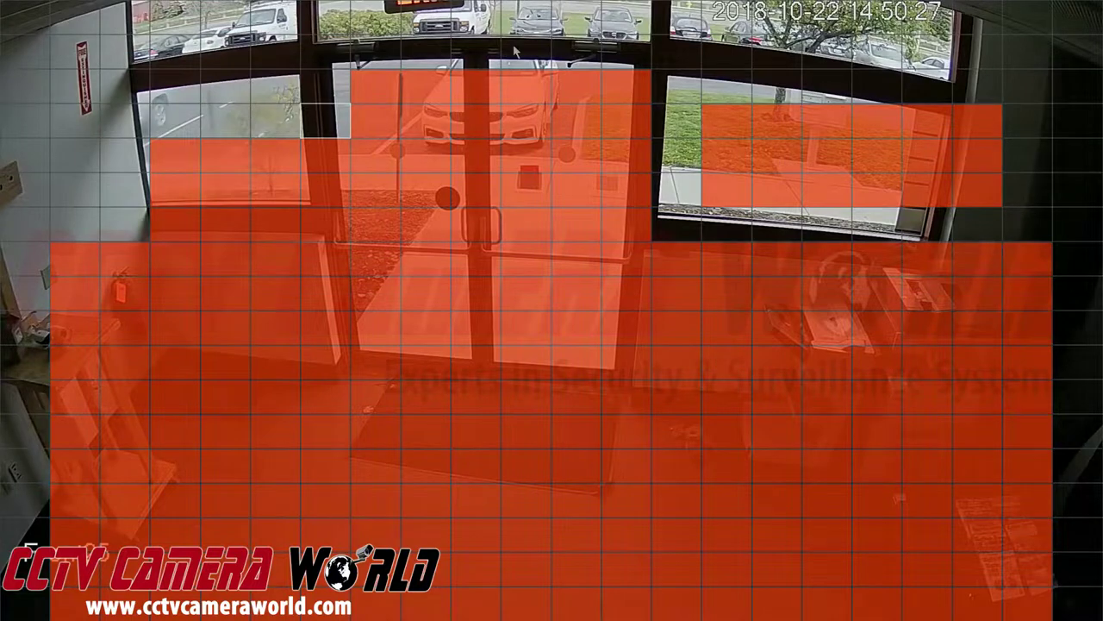
mouse_move(509, 21)
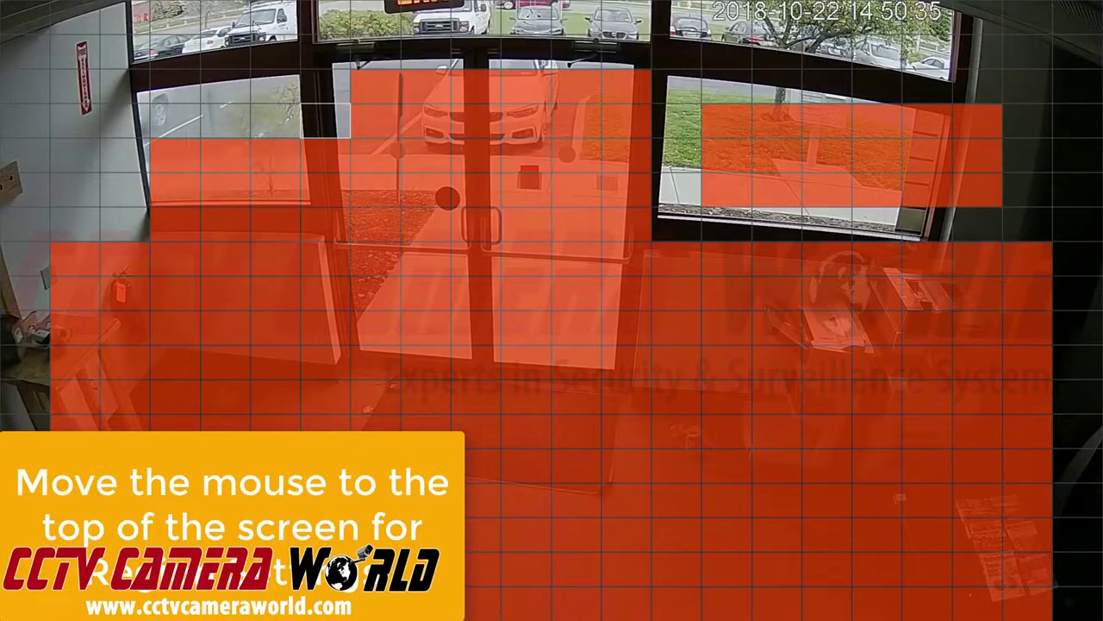
drag(121, 17, 306, 112)
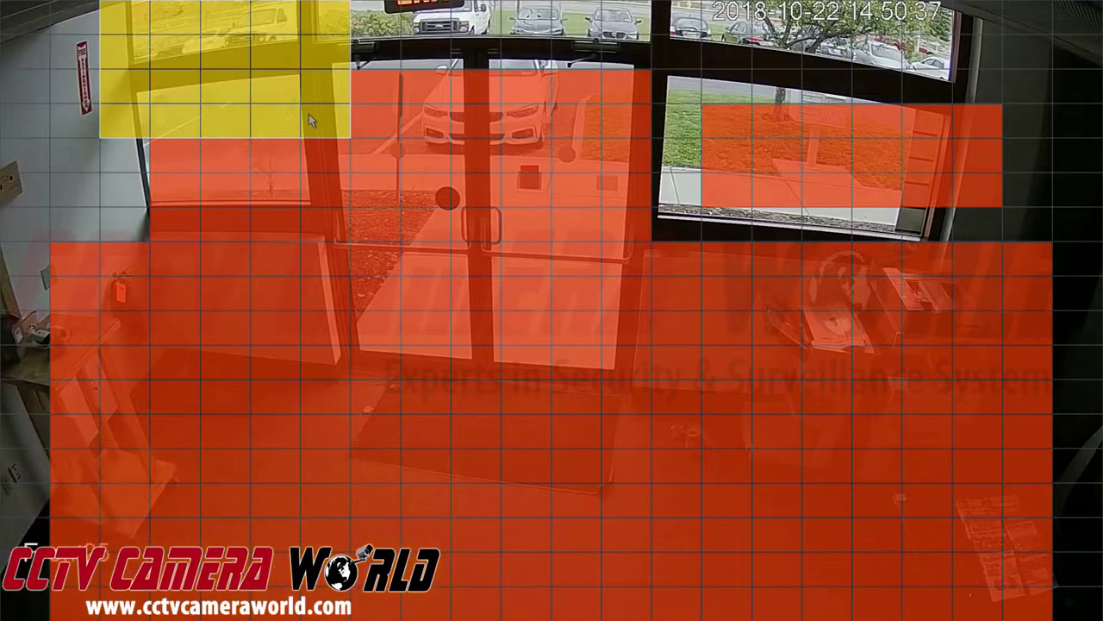
drag(677, 16, 685, 26)
drag(685, 26, 853, 104)
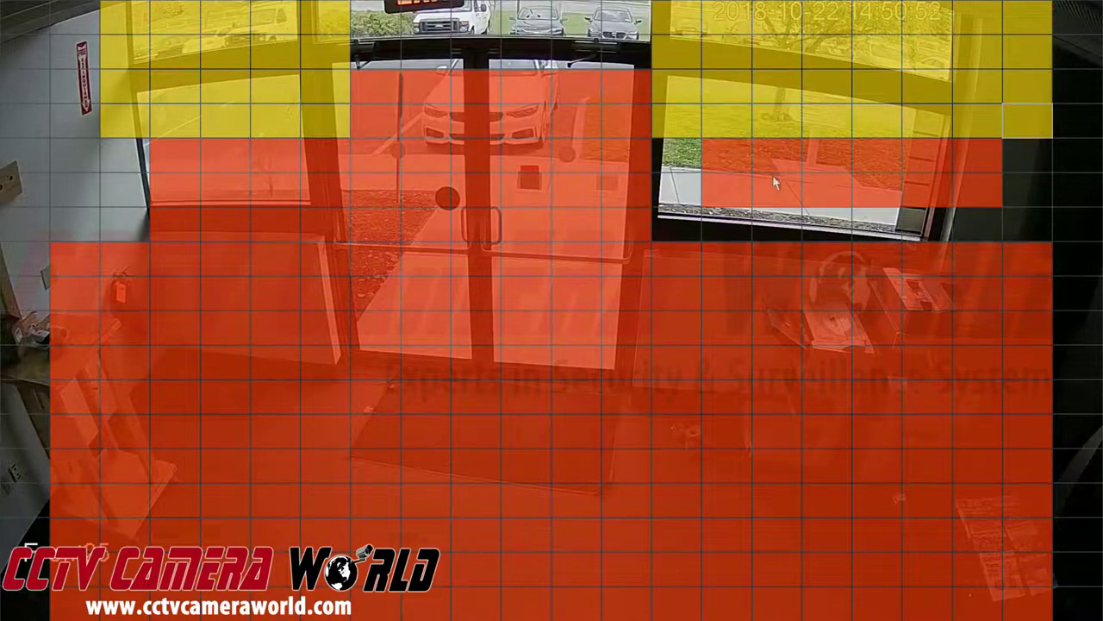
mouse_move(697, 30)
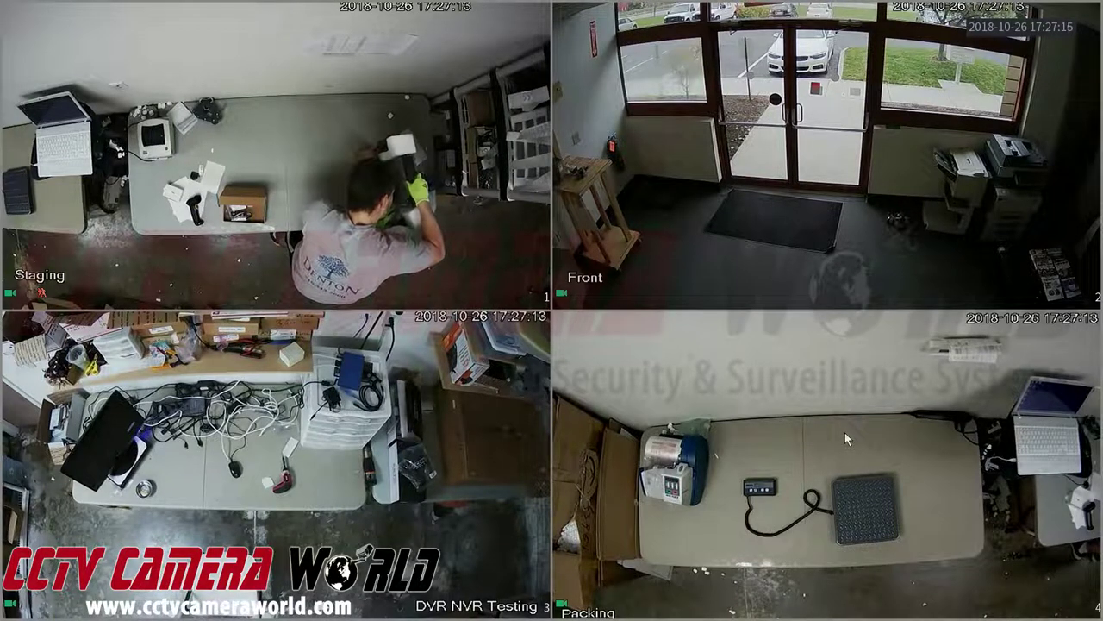
Set record modes to Main Stream Auto, Sub Stream Manual, Snapshot Disable for channels 1–8.
right_click(838, 394)
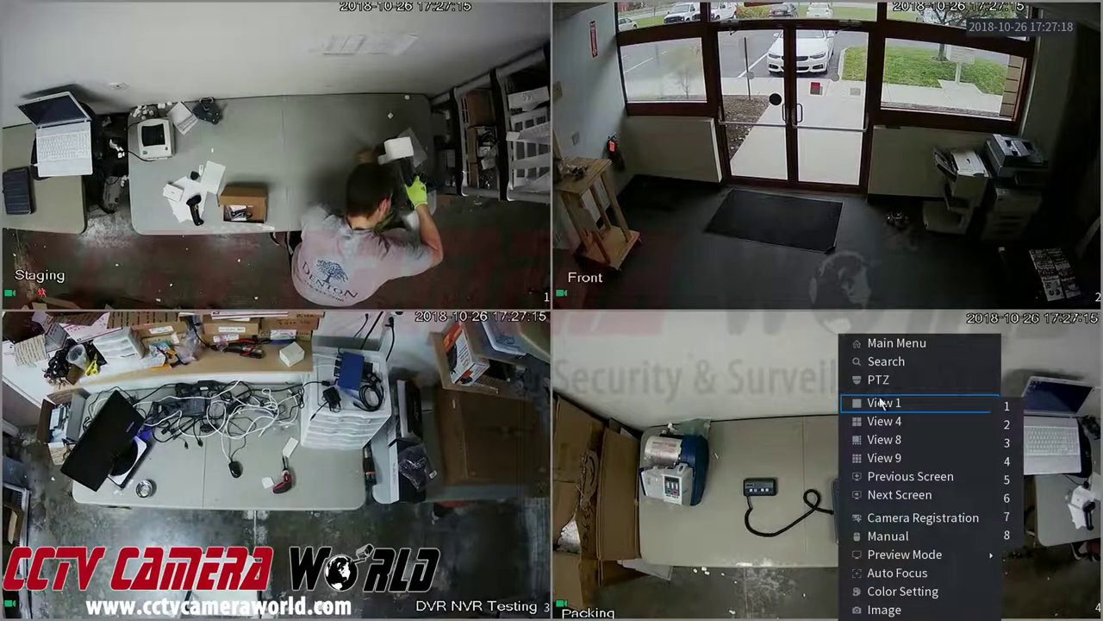
mouse_move(902, 536)
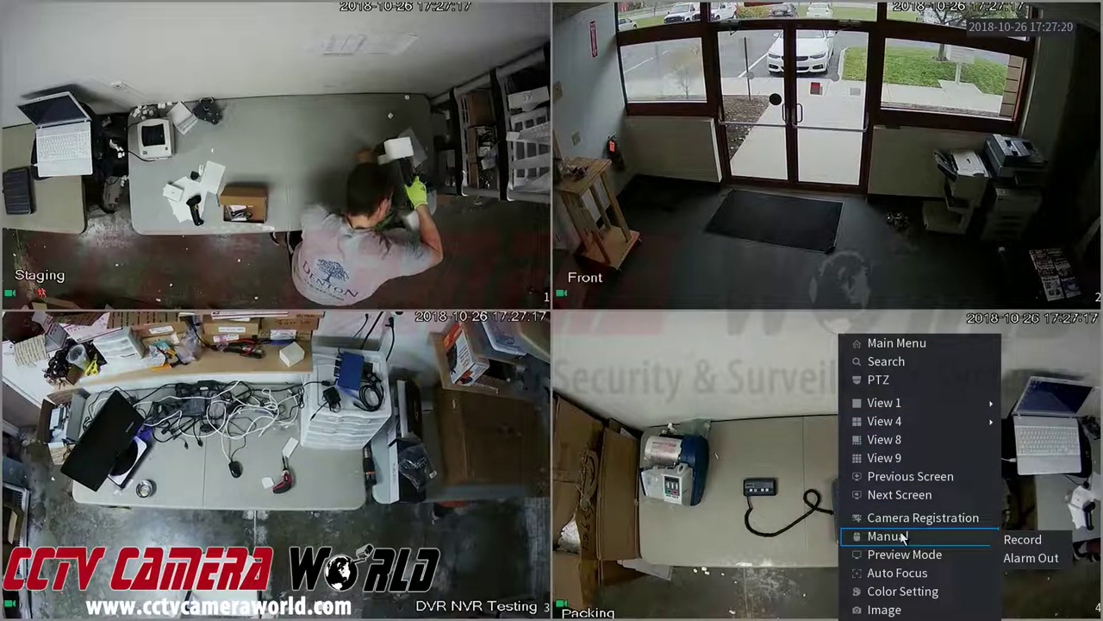
click(1011, 540)
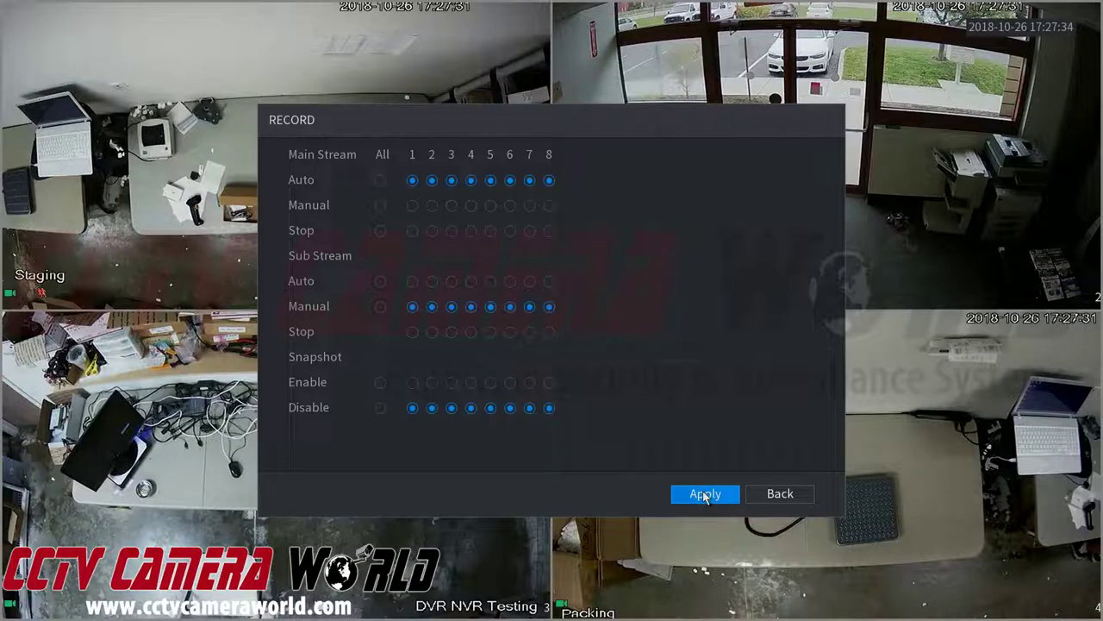
click(776, 504)
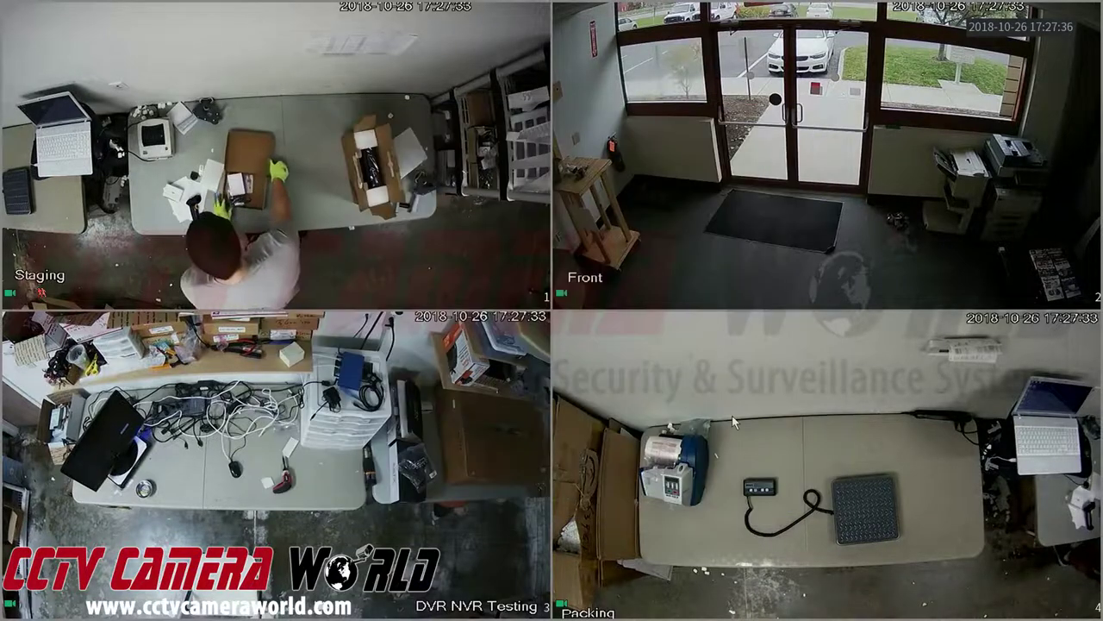
right_click(732, 421)
Turn on the IVS smart plan for channel 2, apply it, and return to the rule list.
mouse_move(738, 420)
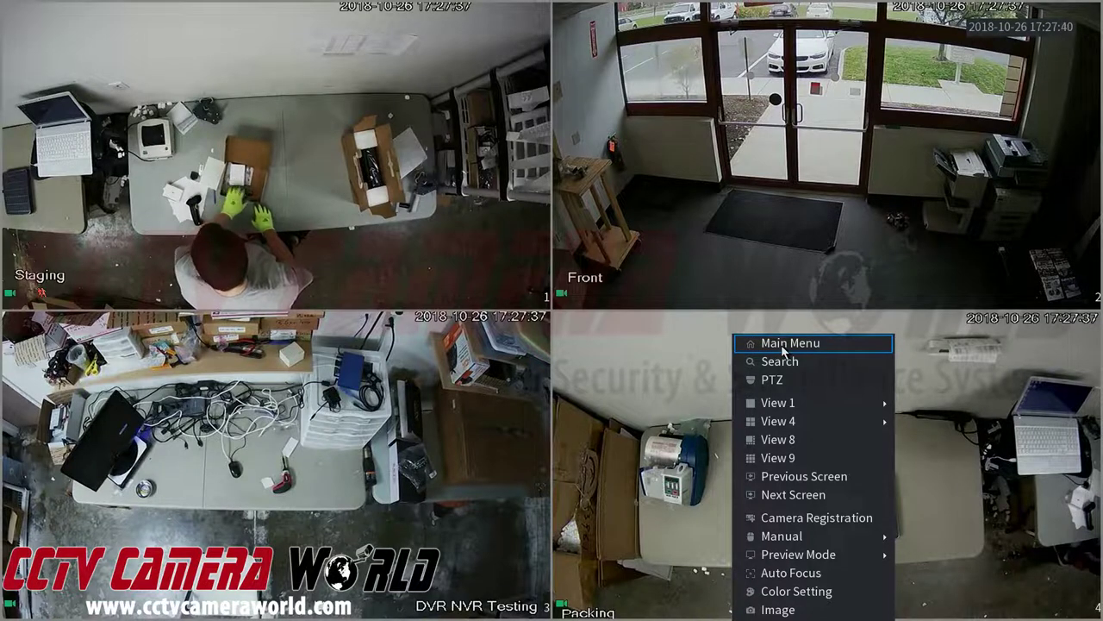
click(781, 344)
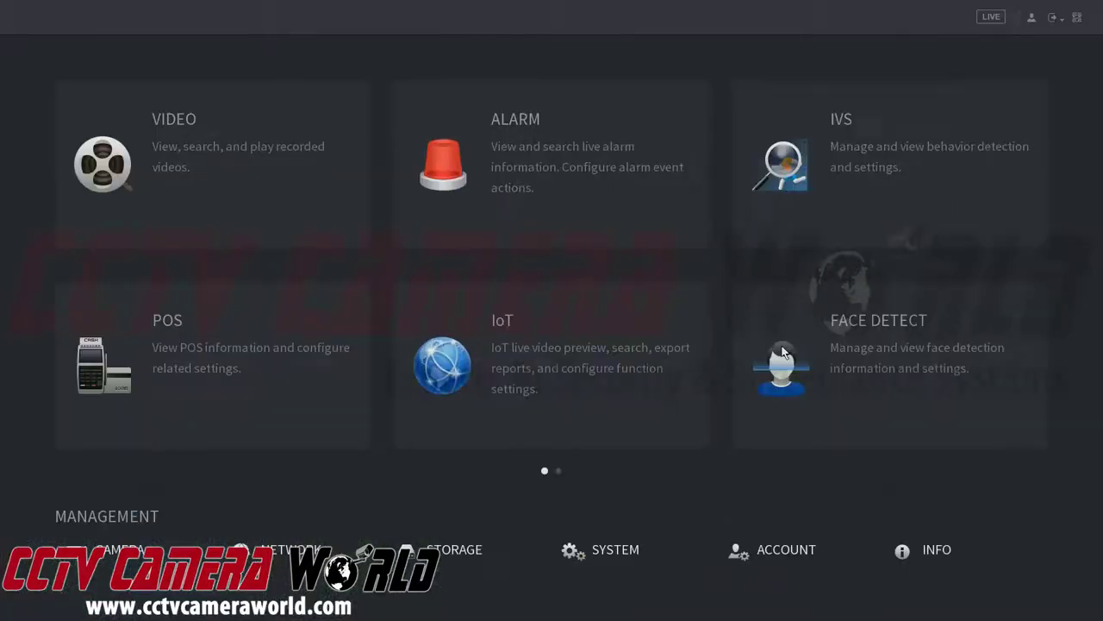
click(818, 201)
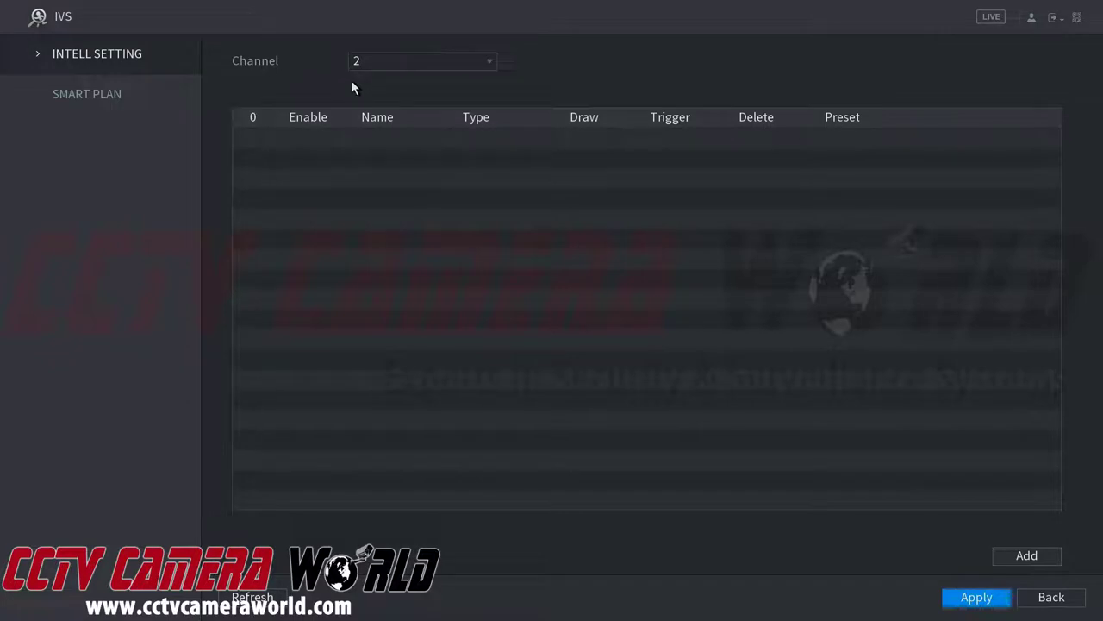
click(170, 91)
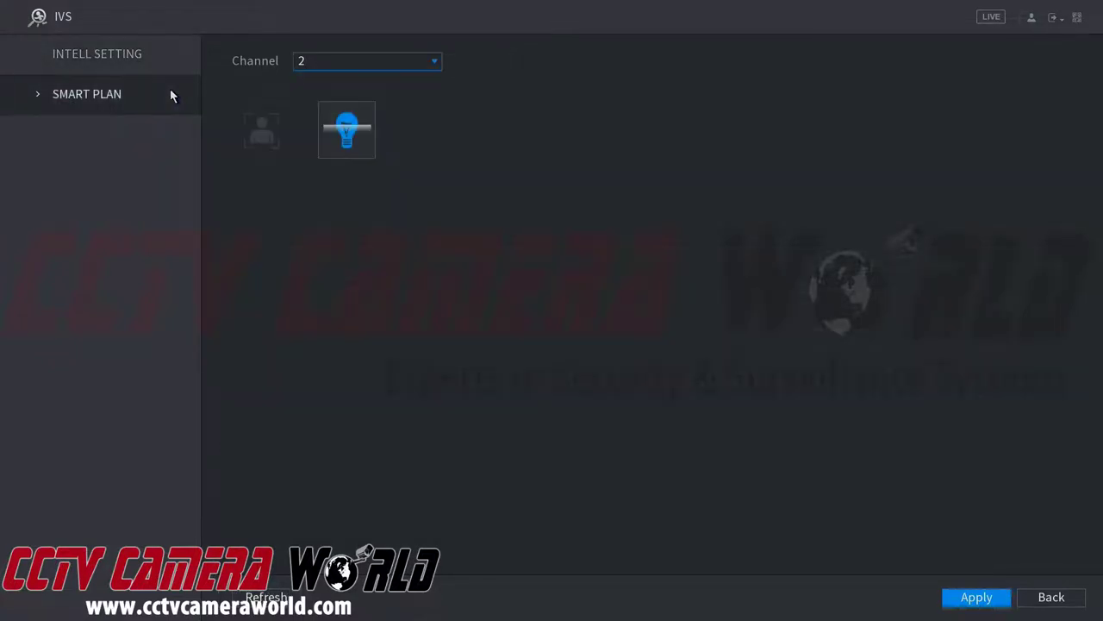
click(348, 132)
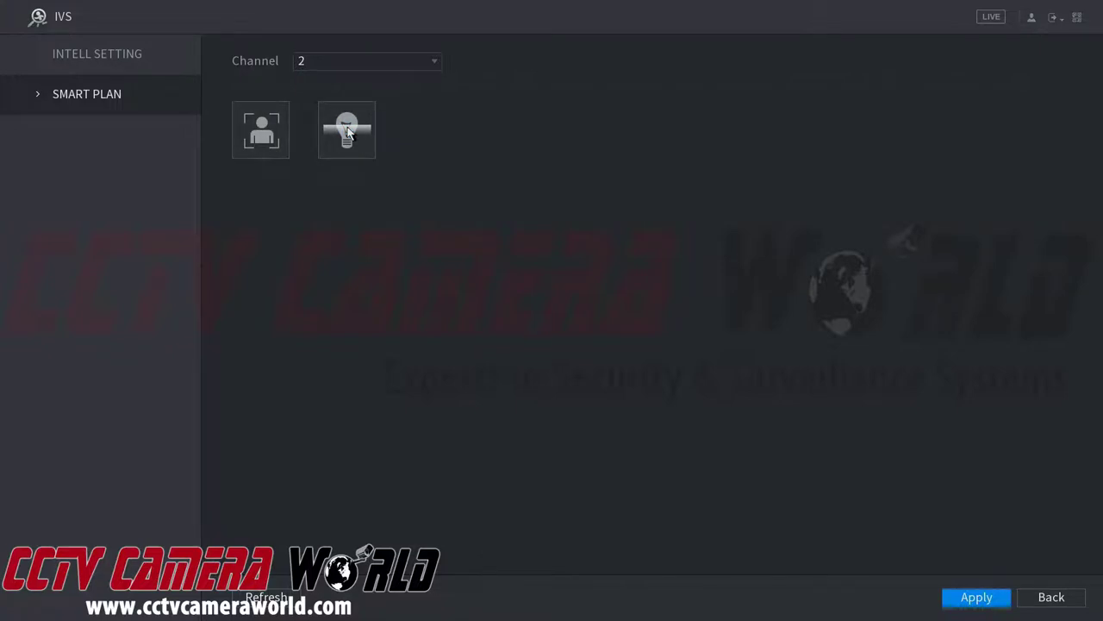
click(348, 129)
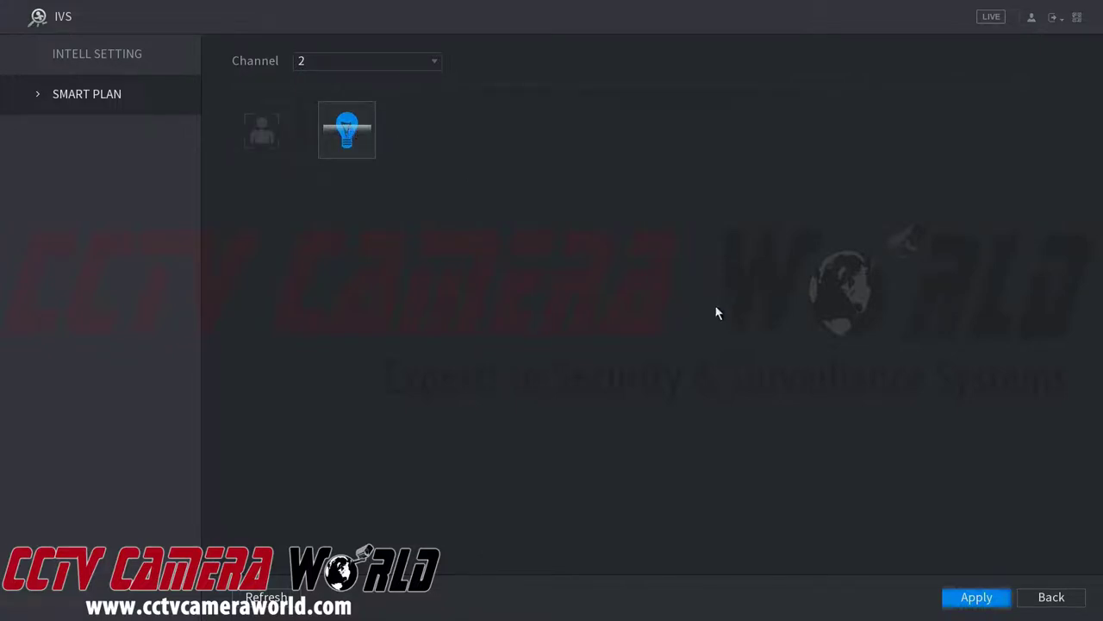
click(970, 603)
click(158, 61)
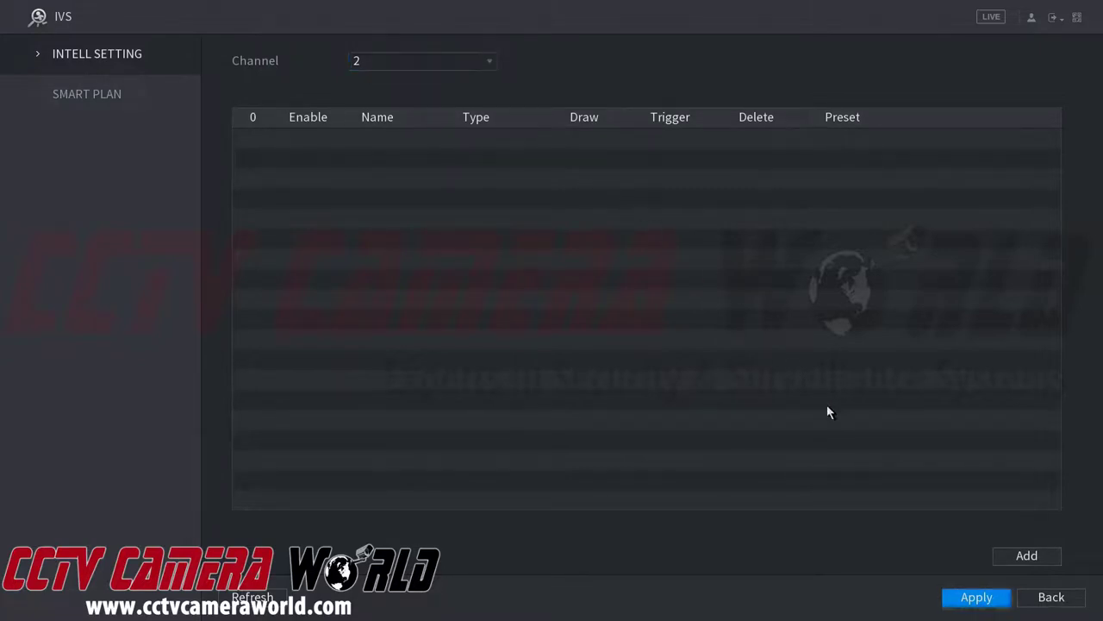
Add tripwire Rule1 on channel 2 with a Both-direction line across the entrance doorway.
click(1021, 558)
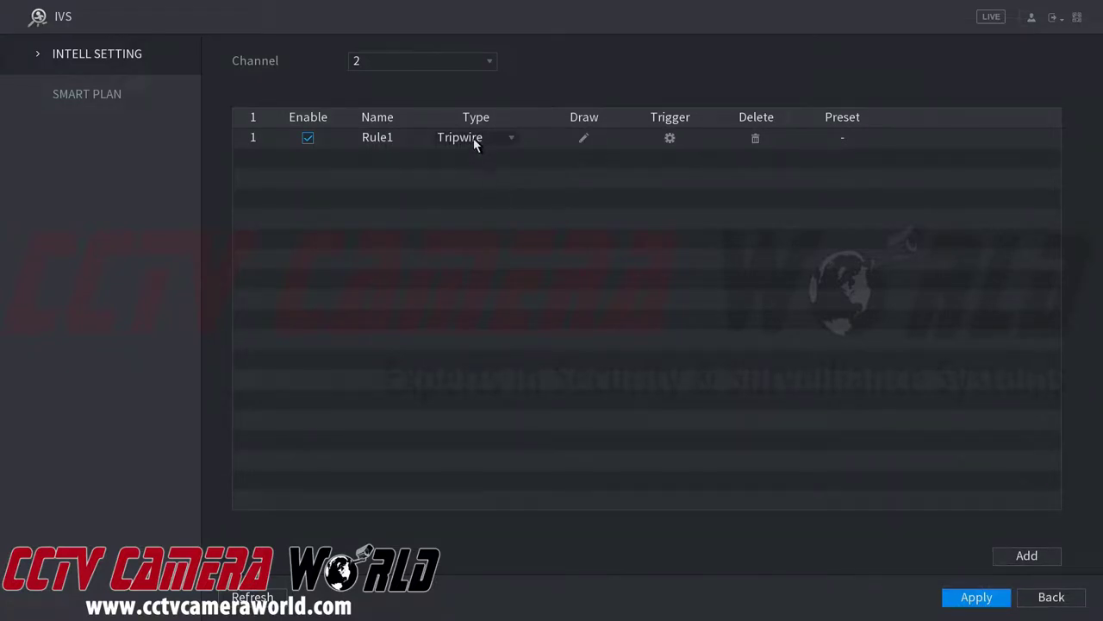
click(584, 138)
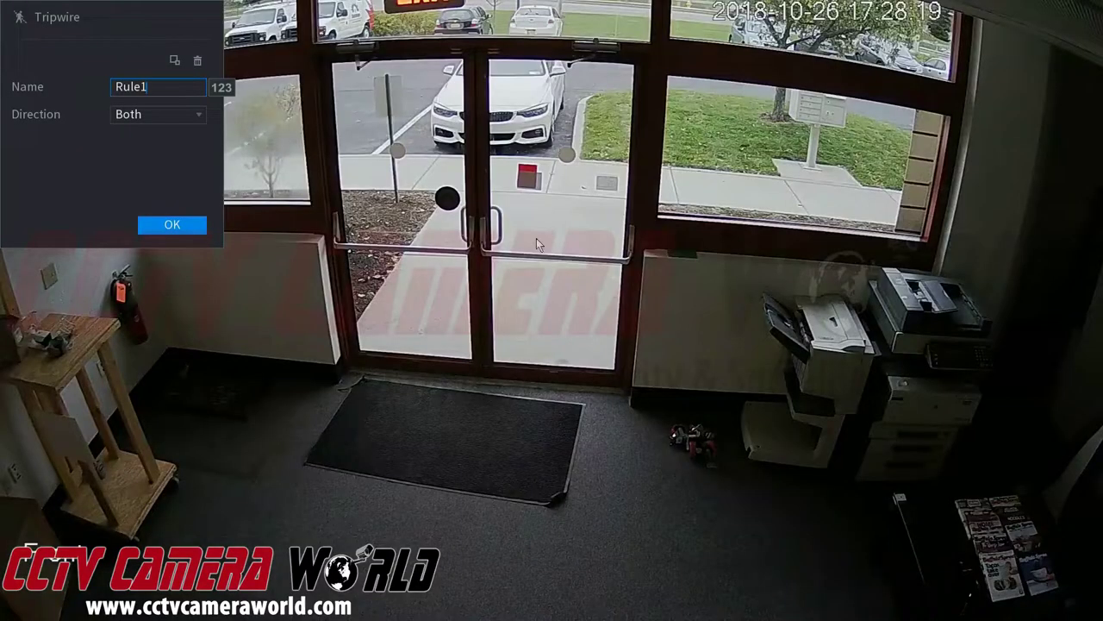
click(348, 371)
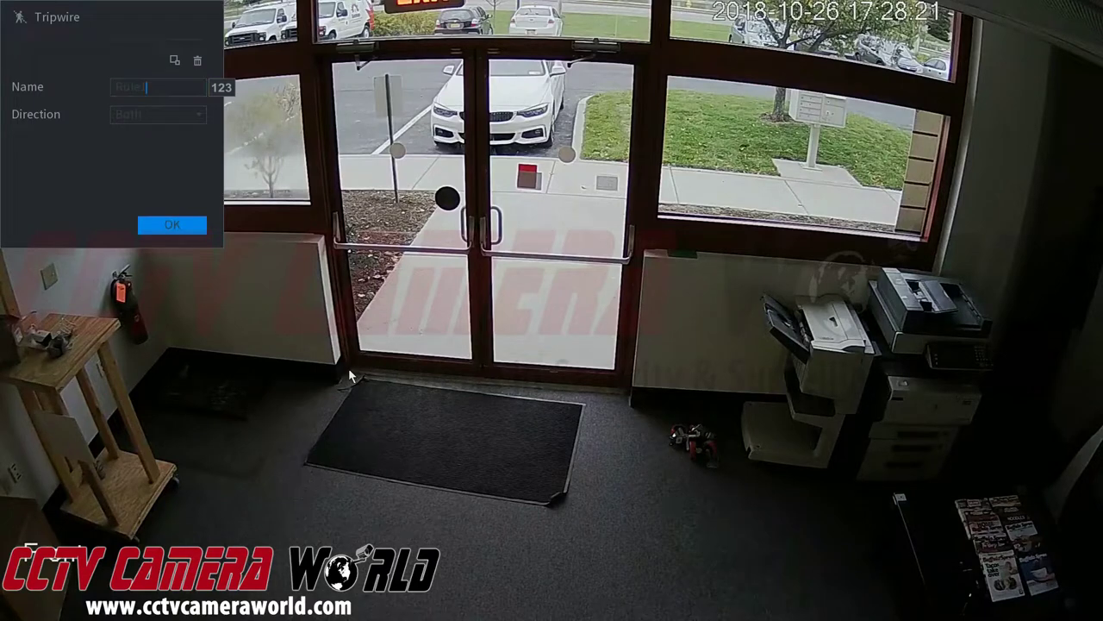
right_click(627, 393)
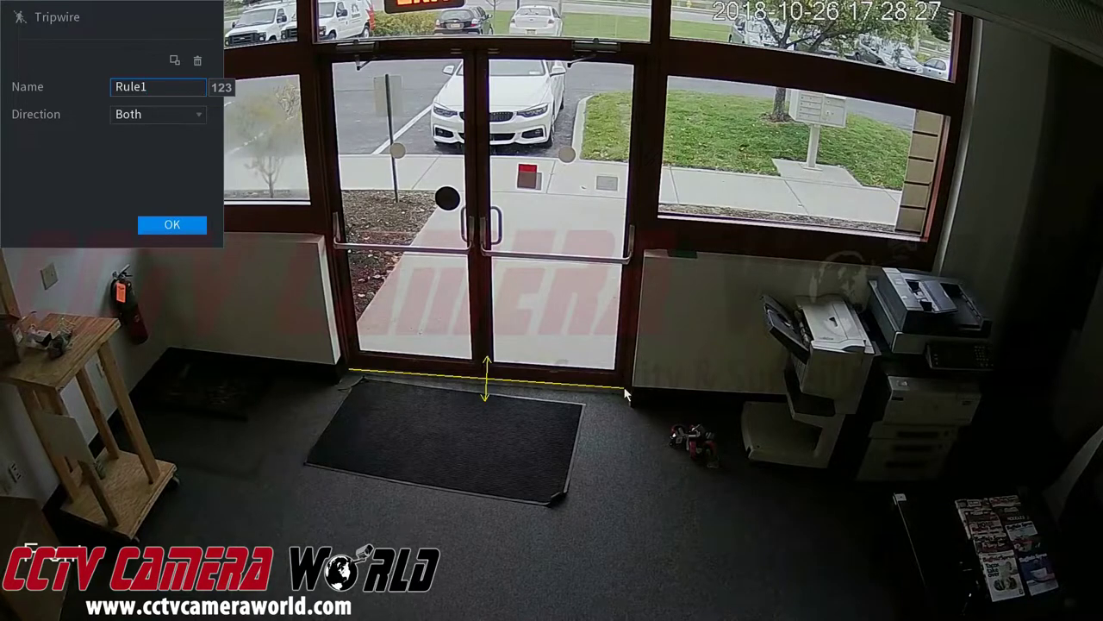
click(158, 142)
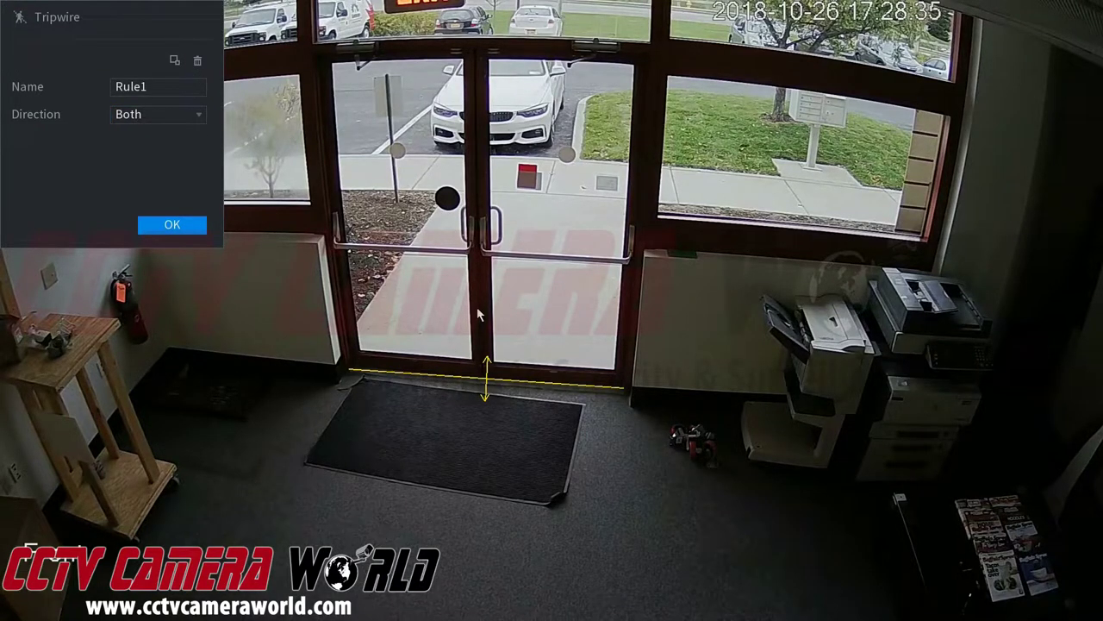
click(175, 228)
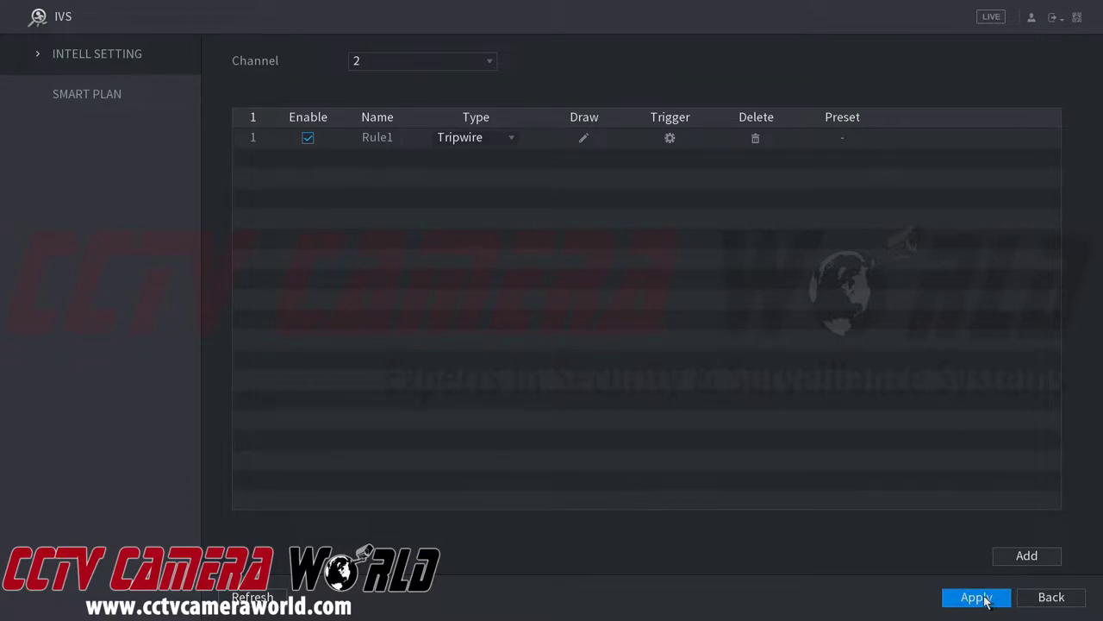
Open Rule1's trigger settings for channel 2 recording and edit Post Record to 10 seconds.
click(670, 138)
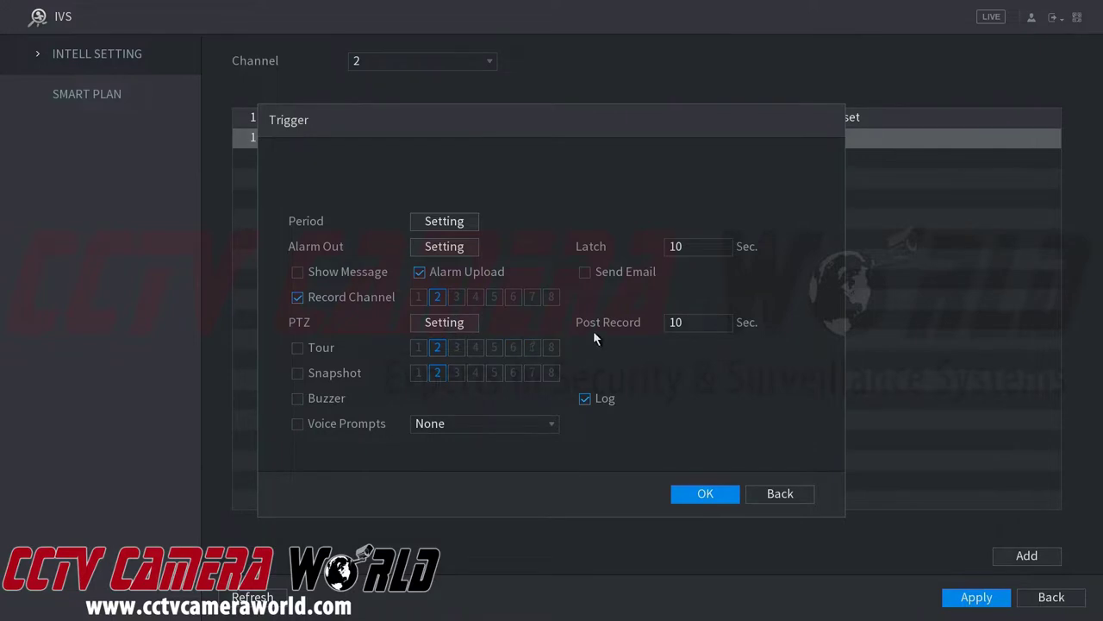
click(680, 324)
click(680, 327)
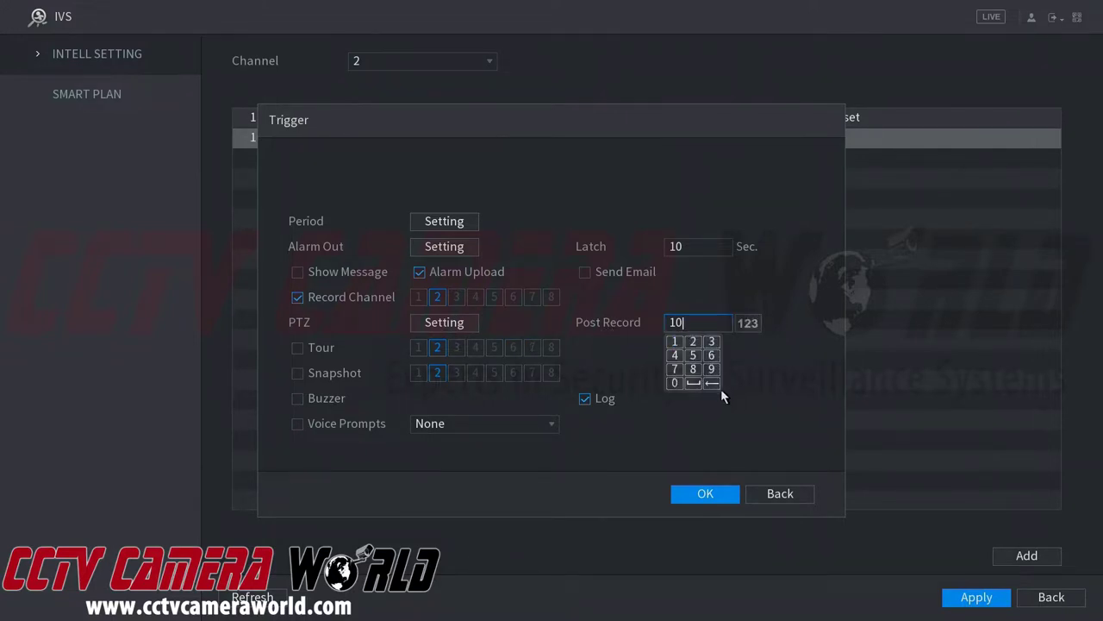